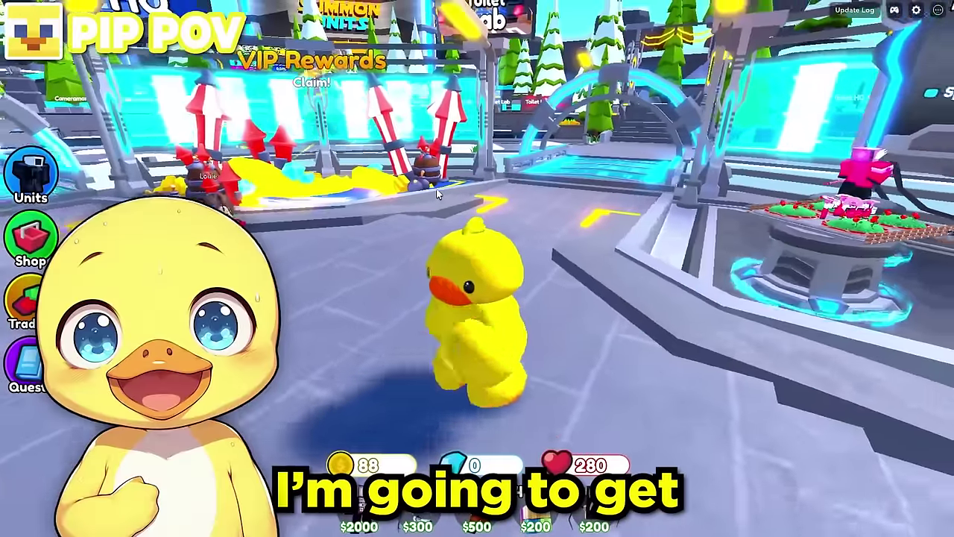
key("s")
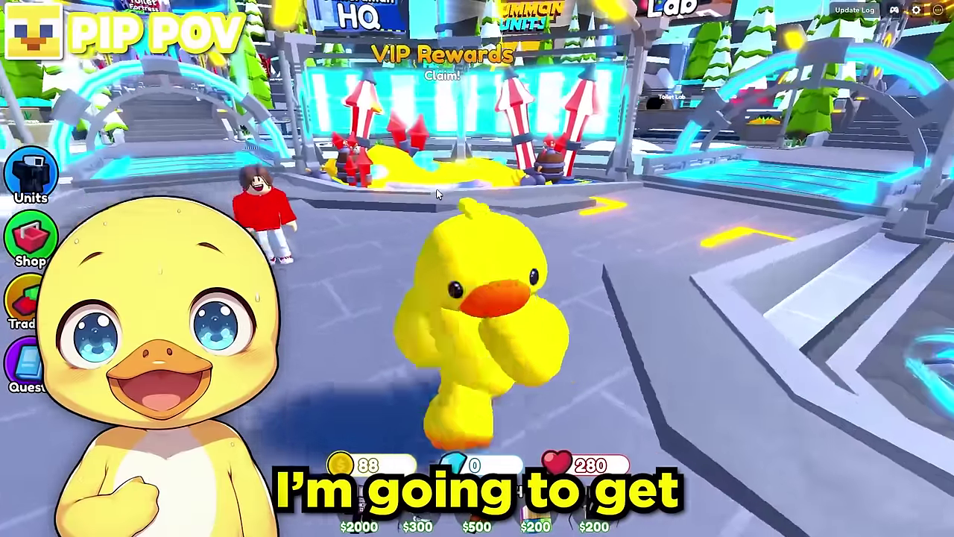
scroll(436, 192, "down", 3)
key("space")
key("space")
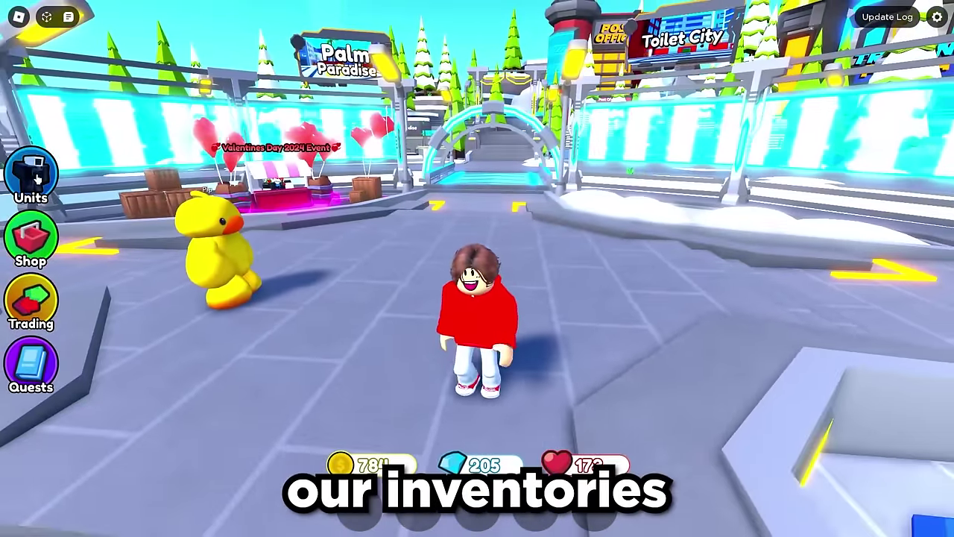
- Look through the owned units in the 51-unit inventory, examining the stats of Santa TV Man, Elf Camerawoman and Reindeer Speakerman
left_click(31, 177)
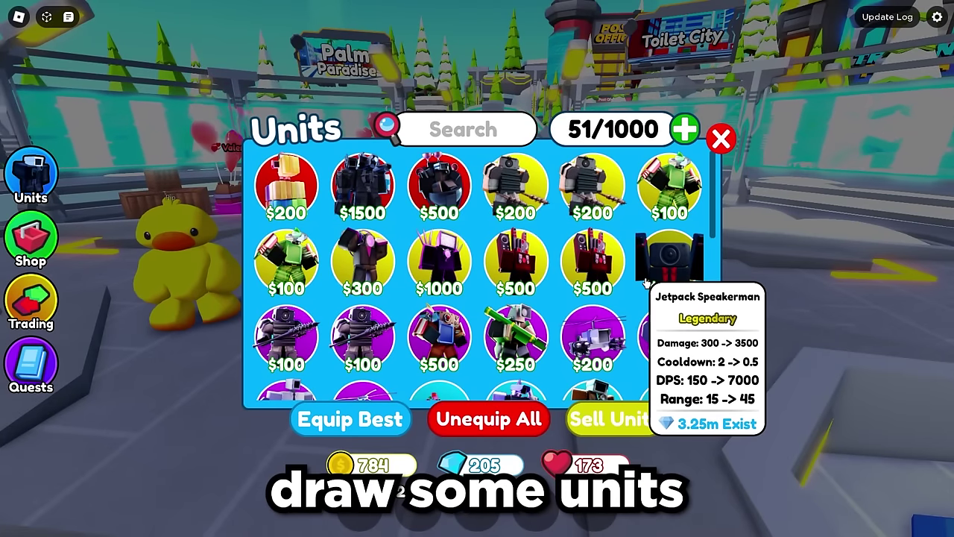
scroll(591, 251, "down", 2)
scroll(591, 251, "down", 5)
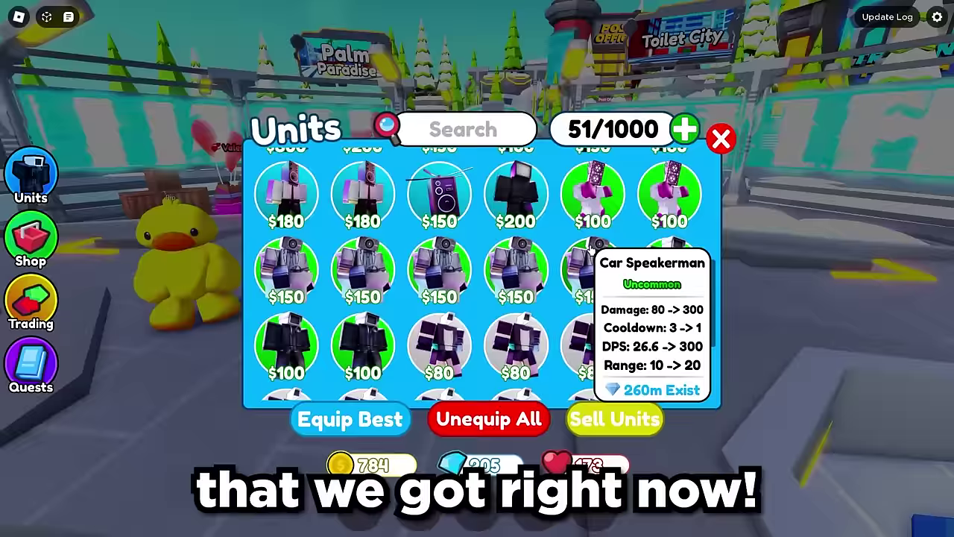
scroll(591, 251, "up", 7)
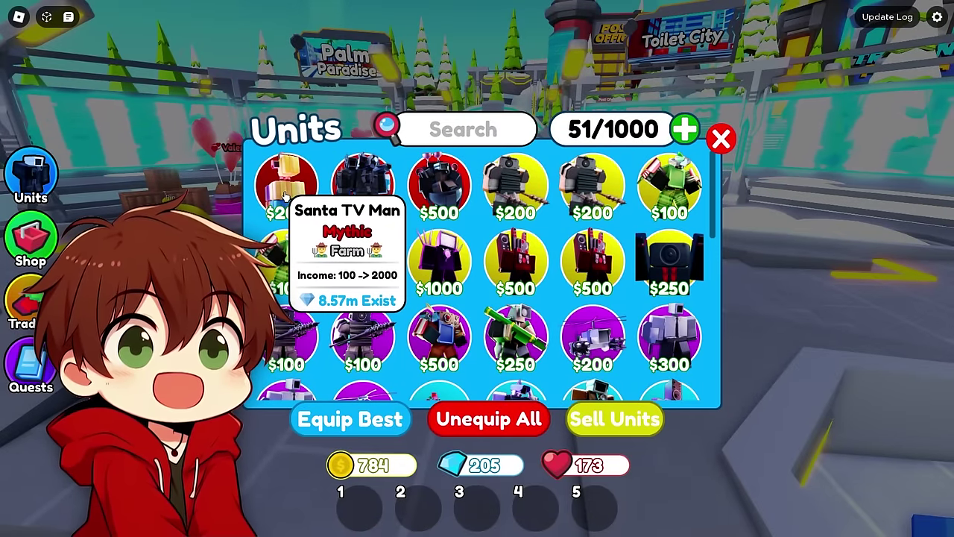
left_click(285, 196)
left_click(285, 196)
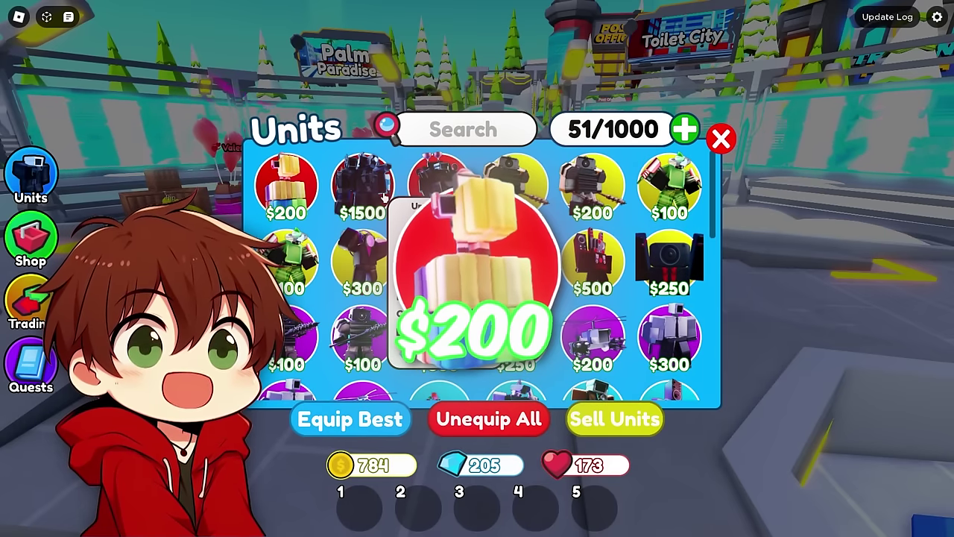
left_click(354, 196)
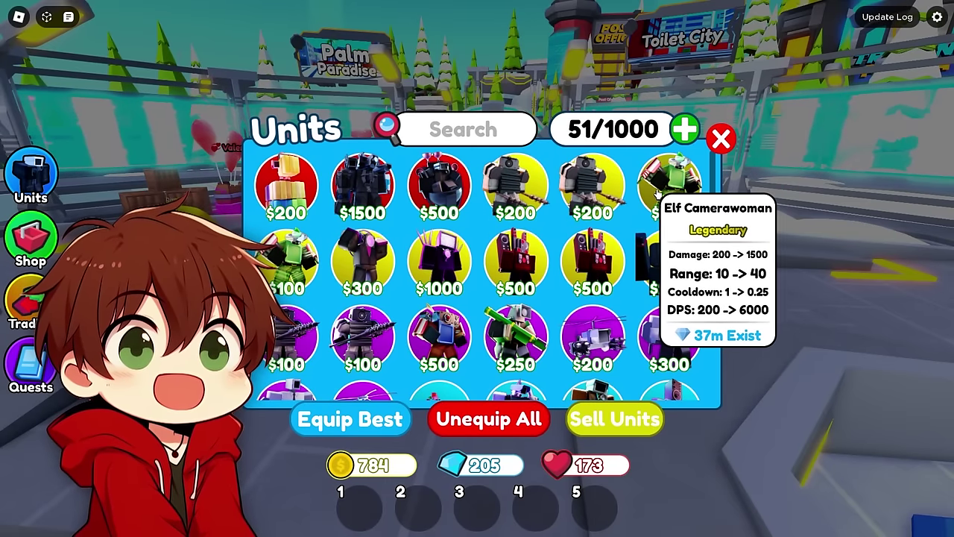
left_click(671, 186)
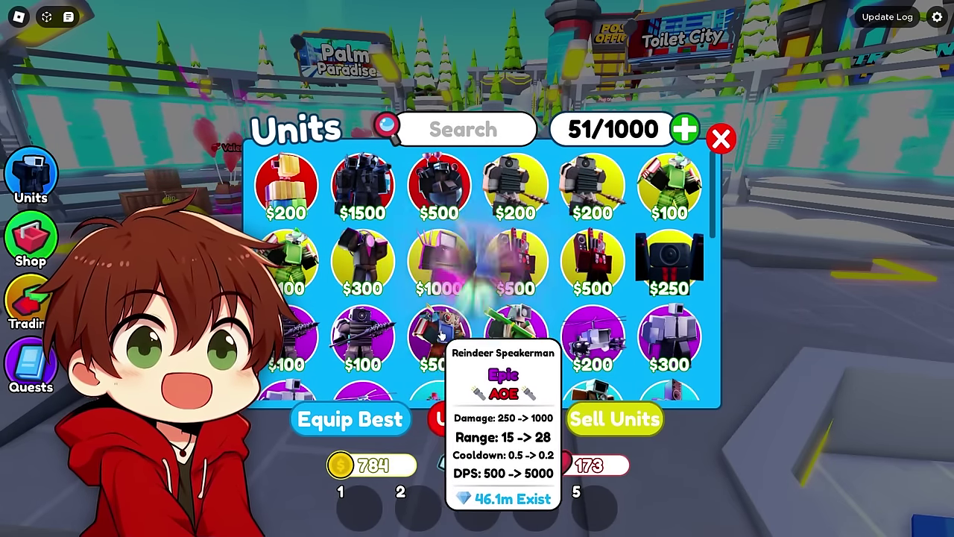
left_click(437, 344)
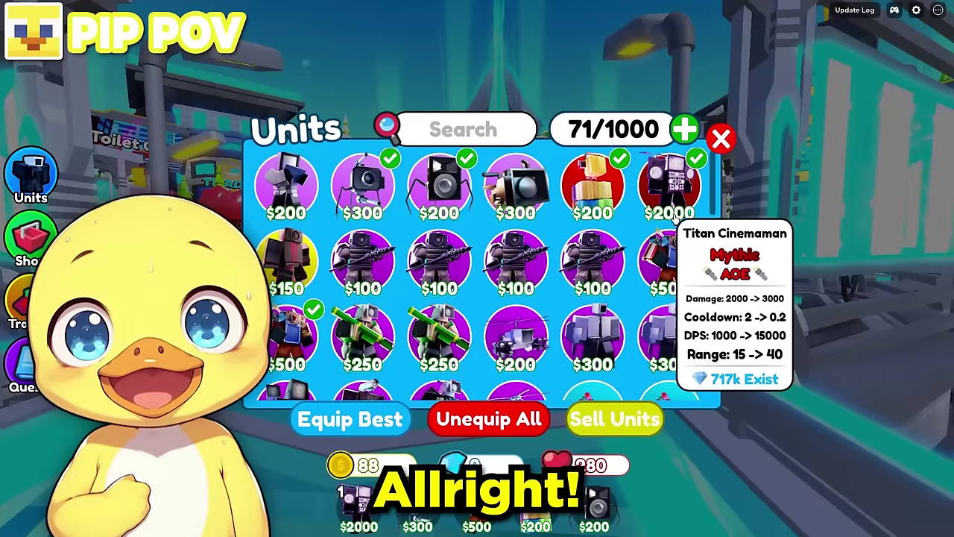
- Examine the units in the second player's inventory, including Speaker Spider, Bat Speakerman, Santa TV Man and Rocket Cameraman
mouse_move(471, 203)
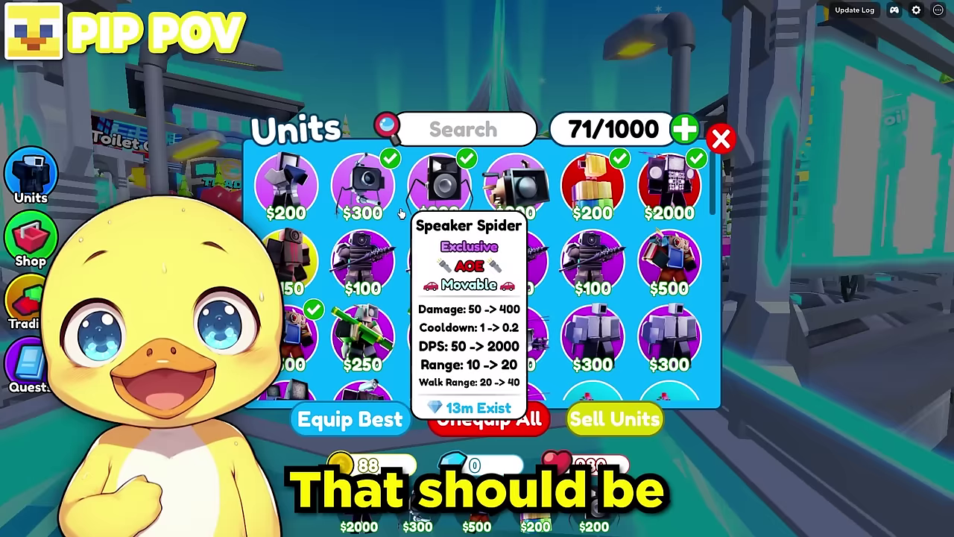
mouse_move(436, 267)
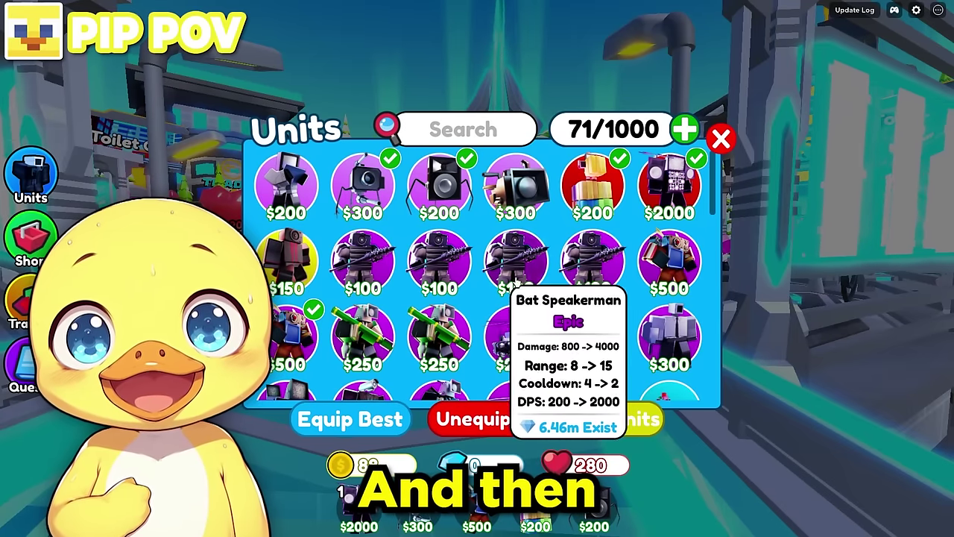
mouse_move(602, 195)
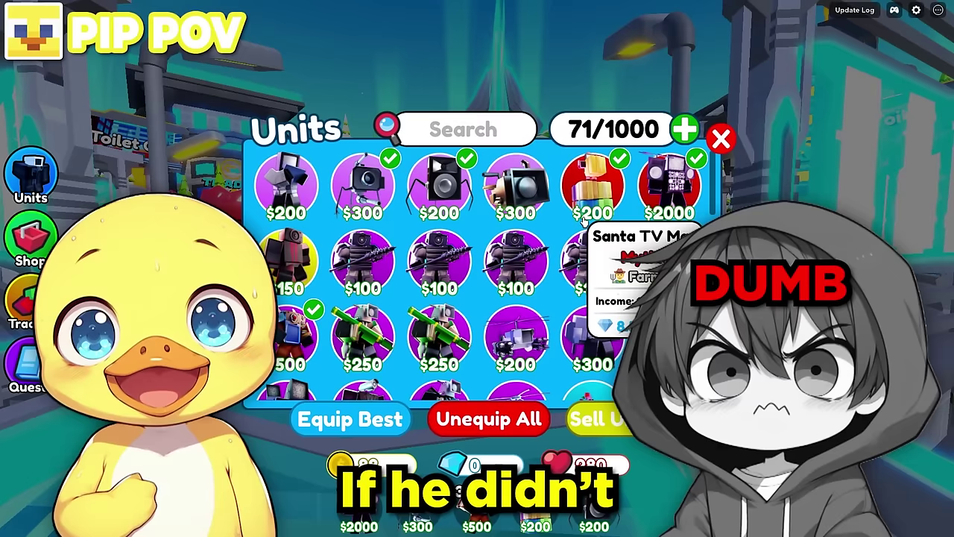
scroll(472, 250, "down", 2)
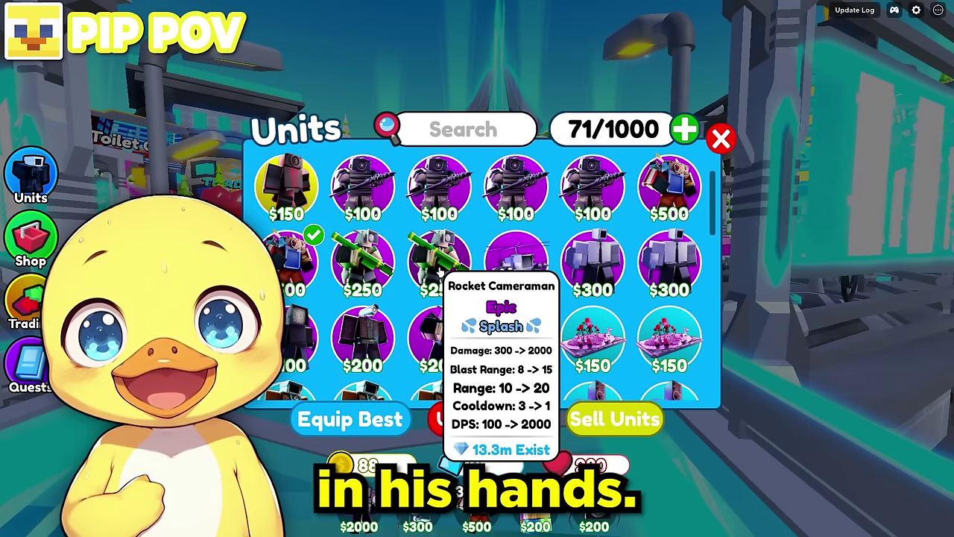
scroll(397, 300, "down", 1)
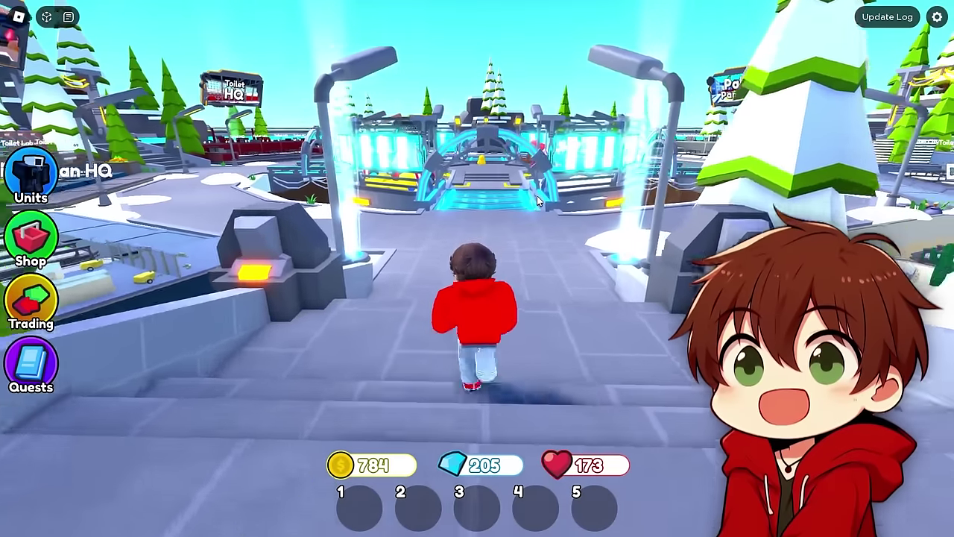
- Run the avatar down the steps and across the glowing bridge to the central plaza
key("w")
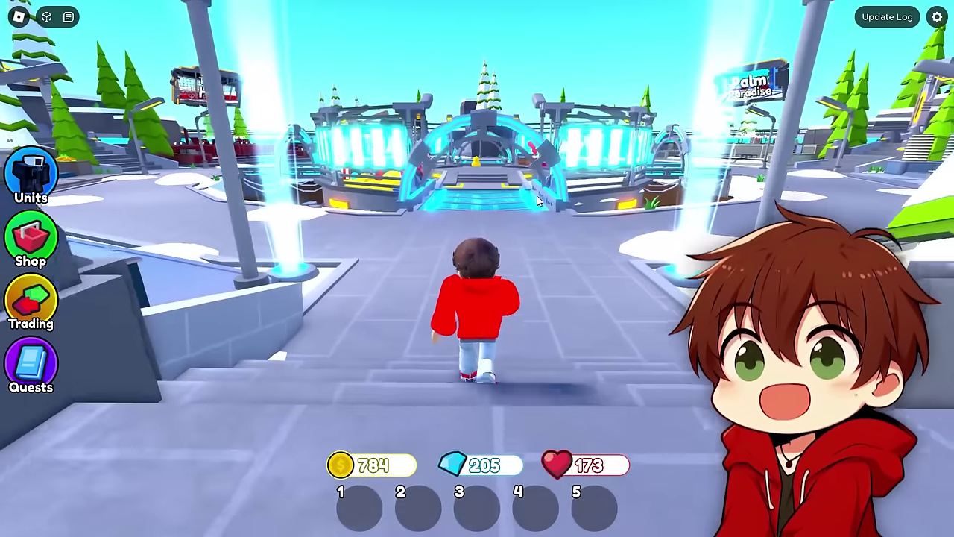
key("w")
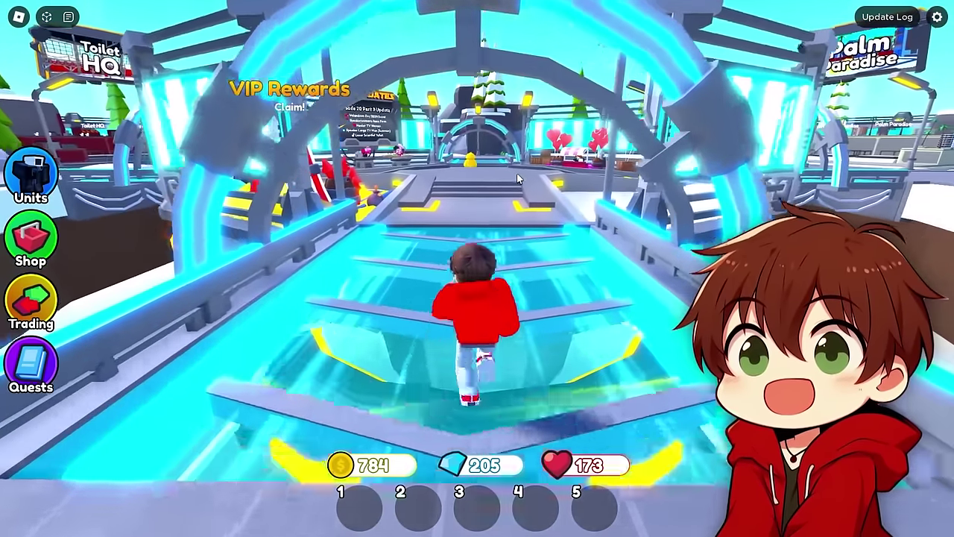
key("w")
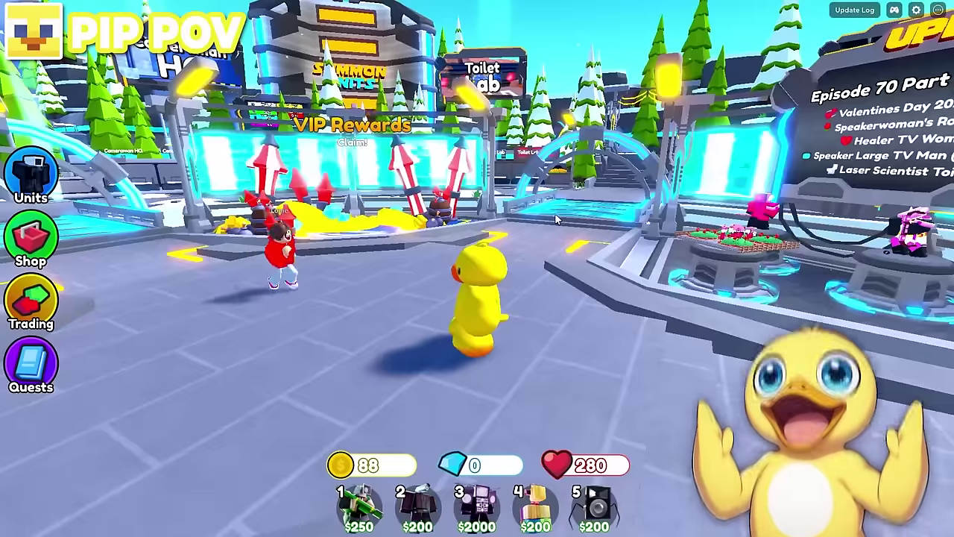
key("w")
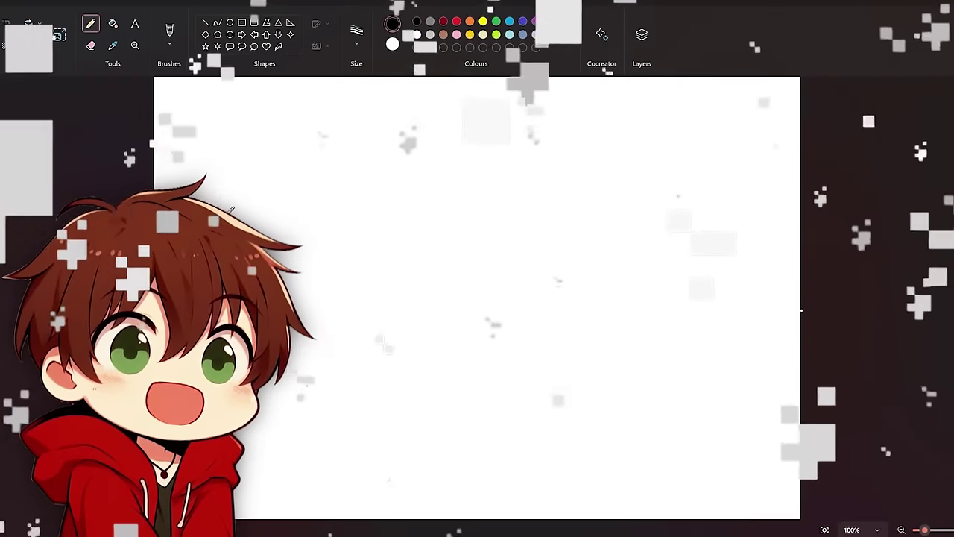
- Switch to Paint and draw Santa TV Man with a yellow gift above a coloured box, and Titan Cinemaman on the second canvas
mouse_move(219, 202)
left_mouse_down()
mouse_move(220, 272)
mouse_move(310, 268)
mouse_move(303, 195)
mouse_move(219, 201)
left_mouse_up()
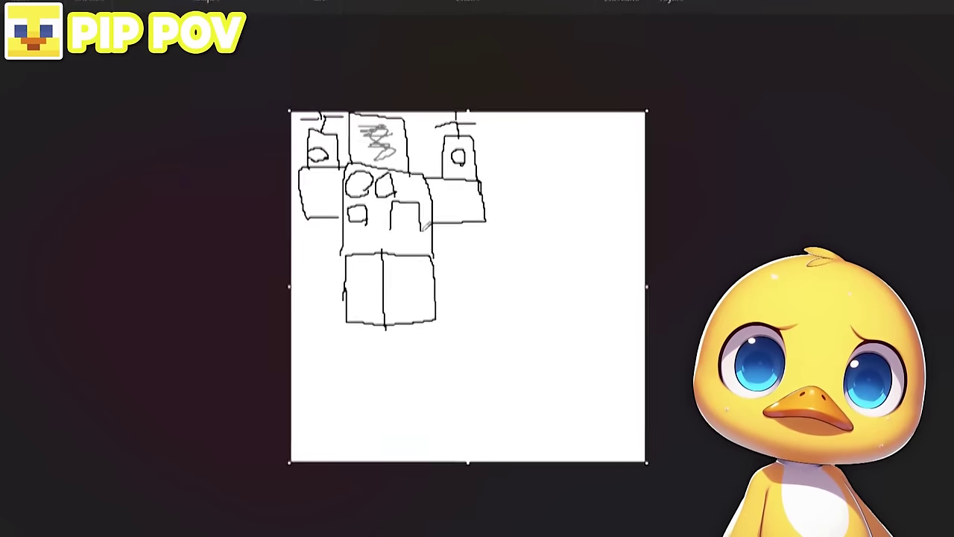
mouse_move(368, 237)
left_mouse_down()
mouse_move(368, 215)
mouse_move(383, 237)
mouse_move(357, 233)
mouse_move(432, 217)
mouse_move(432, 240)
mouse_move(388, 237)
left_mouse_up()
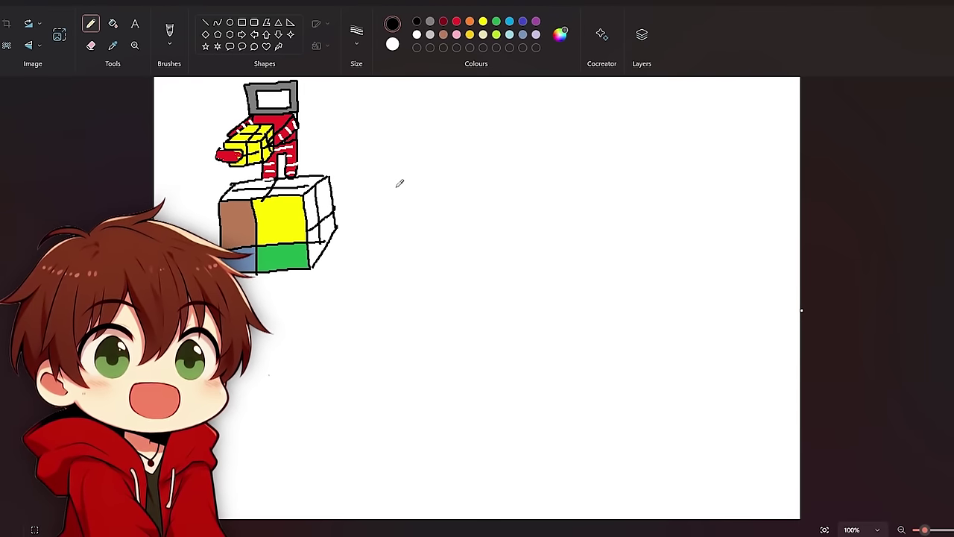
- Sketch a camera-headed titan beside Santa TV Man in black, with light-blue laser beams shooting from its head and round chest core
left_click_drag(396, 187, 396, 251)
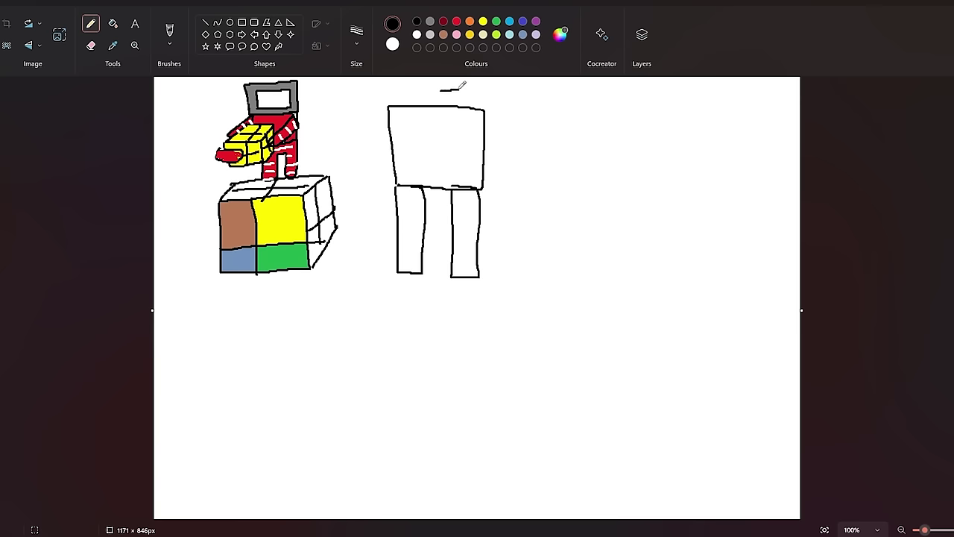
mouse_move(426, 78)
left_mouse_down()
mouse_move(407, 95)
mouse_move(446, 91)
mouse_move(420, 104)
left_mouse_up()
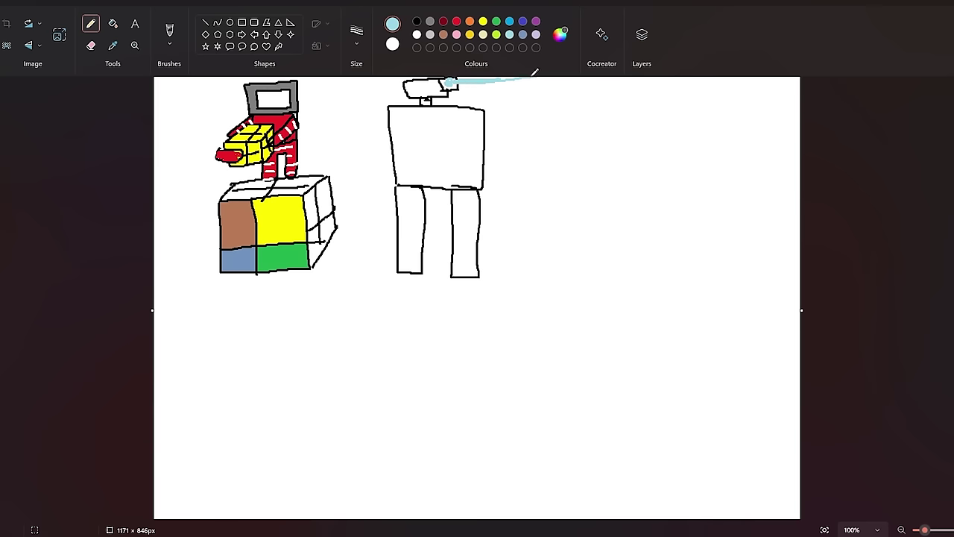
left_click(417, 20)
left_click_drag(449, 126, 444, 125)
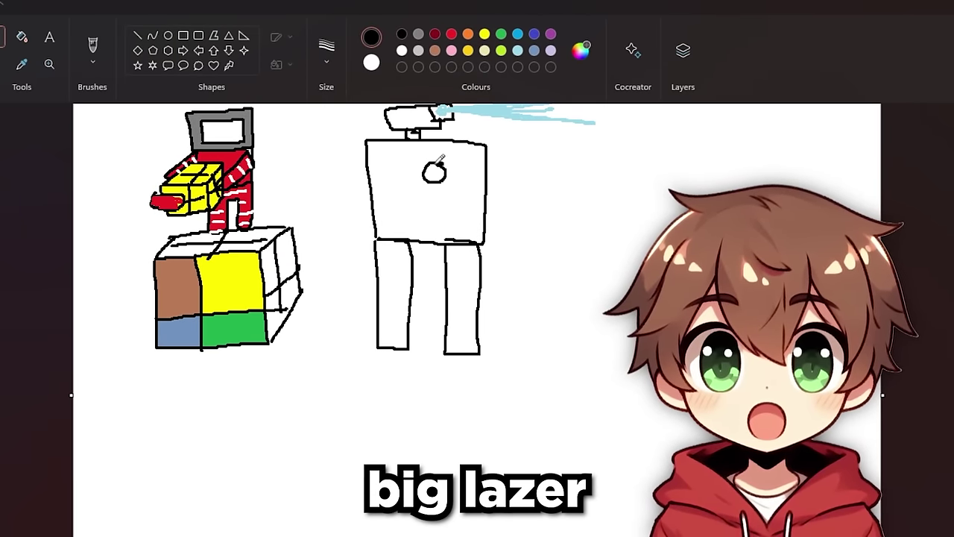
mouse_move(436, 164)
left_mouse_down()
mouse_move(559, 171)
mouse_move(517, 169)
left_mouse_up()
left_click(517, 50)
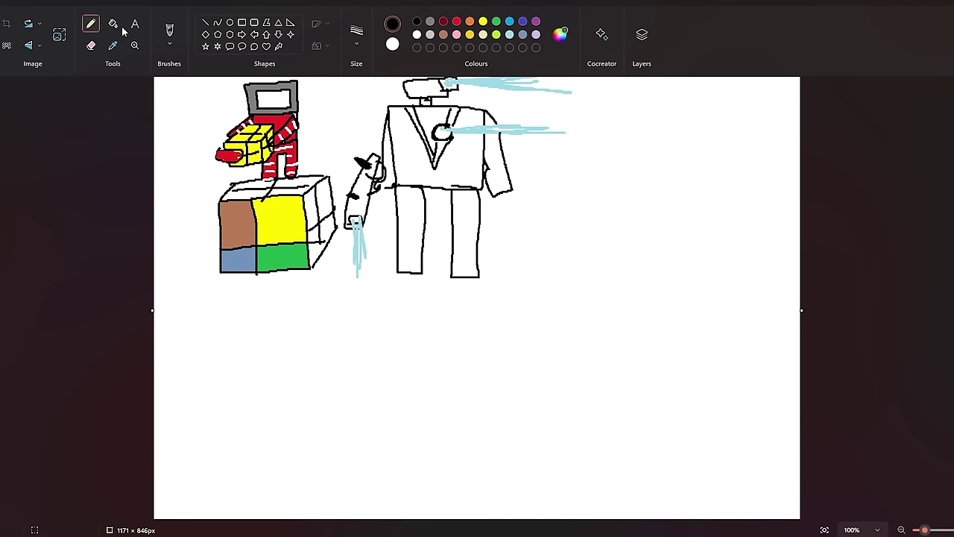
- Fill the titan's torso, arms, legs and camera head with dark grey
left_click(445, 129)
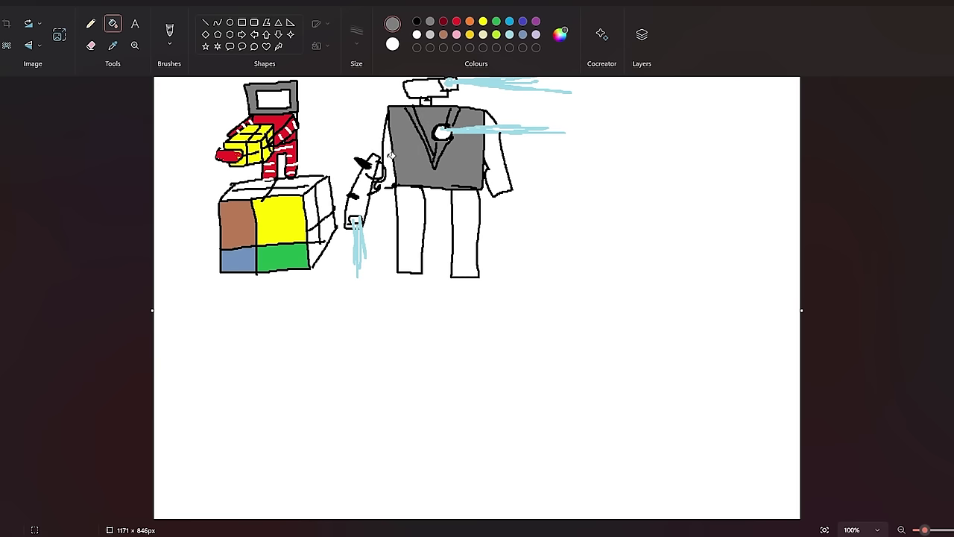
left_click(390, 176)
left_click(408, 205)
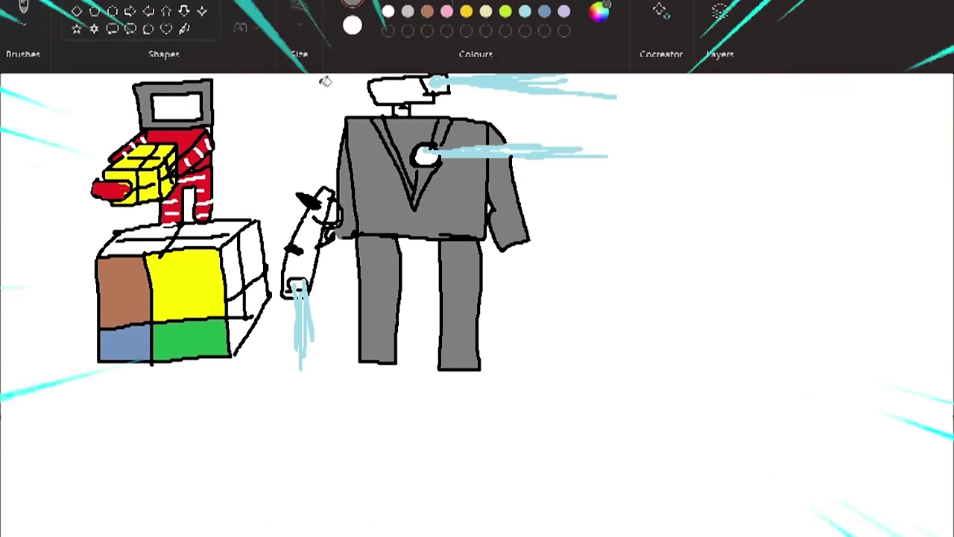
left_click(429, 83)
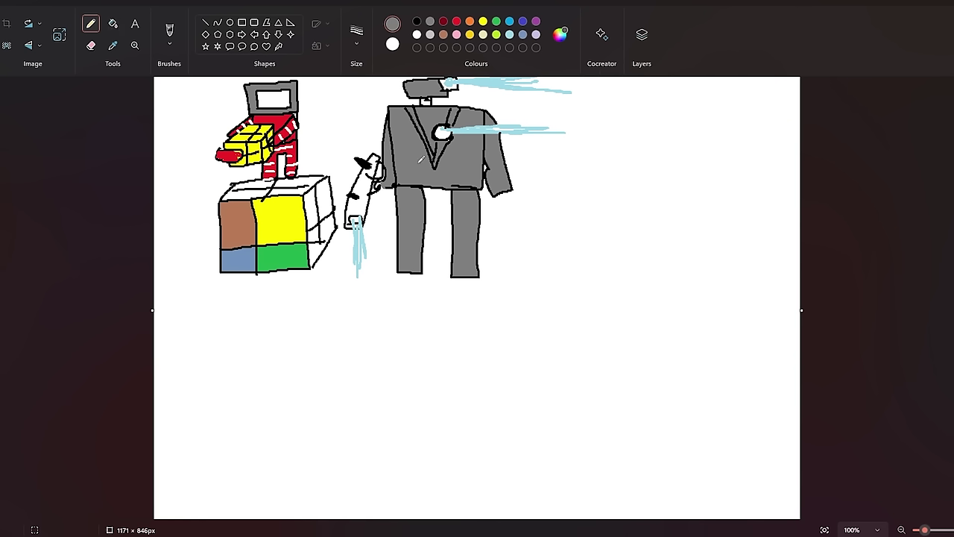
- Draw black shoulder blasters on both sides of the titan's head and add yellow bursts to them
left_click(416, 22)
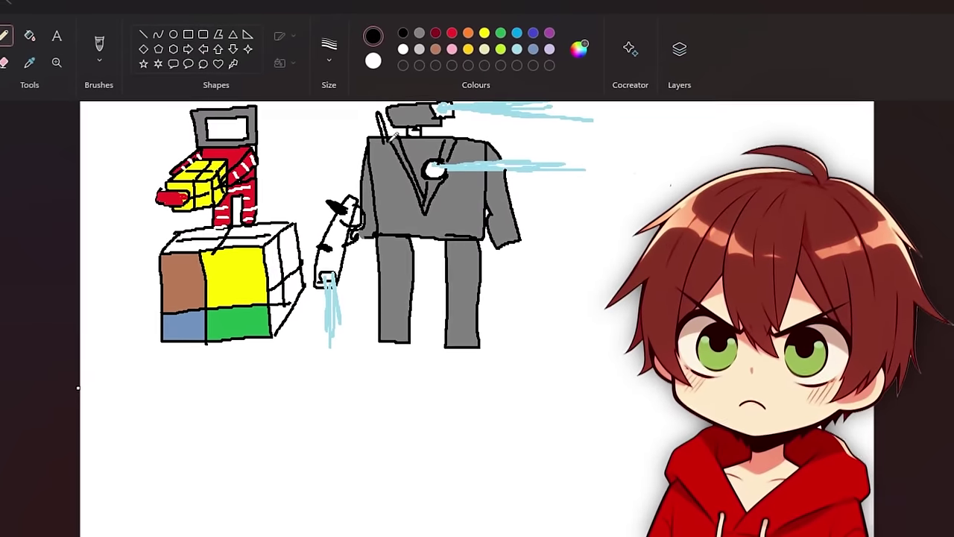
mouse_move(381, 122)
left_mouse_down()
mouse_move(456, 145)
mouse_move(507, 118)
mouse_move(478, 130)
mouse_move(516, 143)
left_mouse_up()
left_click_drag(517, 143, 461, 135)
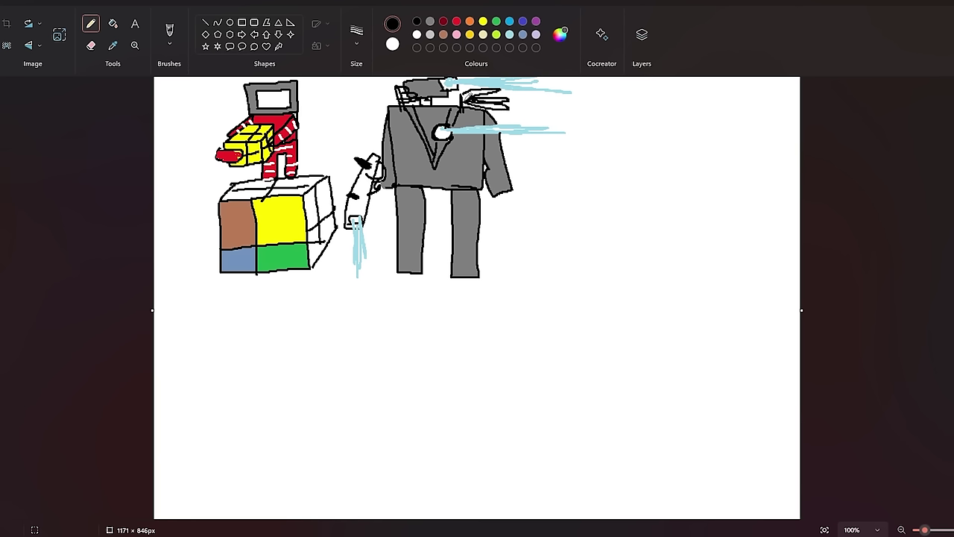
left_click(483, 22)
mouse_move(512, 97)
left_mouse_down()
mouse_move(523, 102)
mouse_move(517, 110)
left_mouse_up()
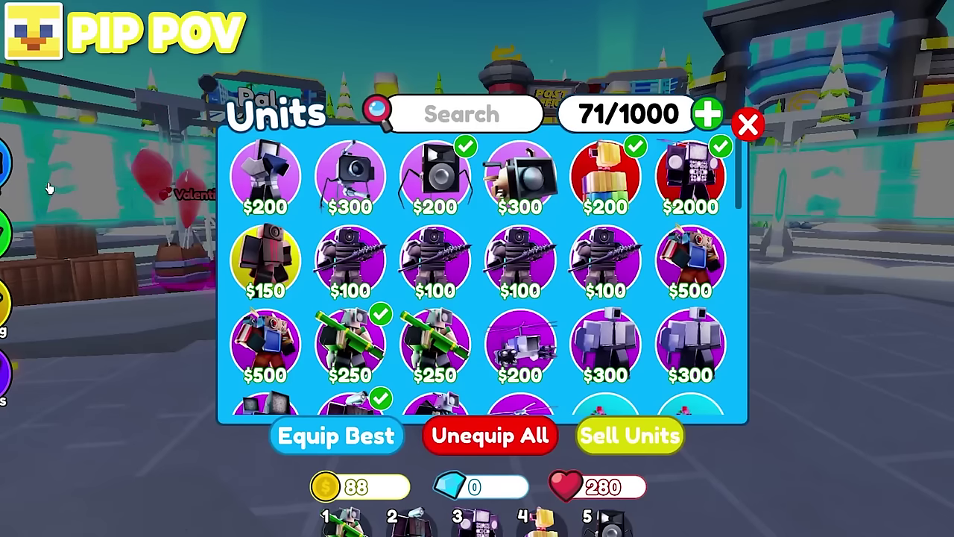
- Check the Speaker Spider in the inventory and sketch it beside Titan Cinemaman as a legged box with a round speaker
mouse_move(429, 179)
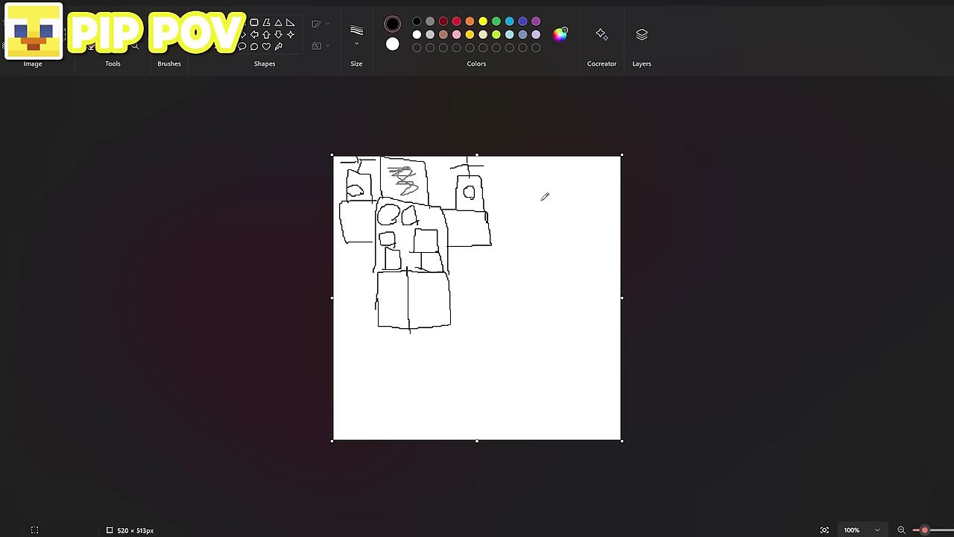
mouse_move(537, 200)
left_mouse_down()
mouse_move(541, 171)
mouse_move(573, 171)
mouse_move(577, 199)
mouse_move(531, 199)
mouse_move(525, 217)
mouse_move(551, 222)
left_mouse_up()
mouse_move(566, 200)
left_mouse_down()
mouse_move(584, 221)
mouse_move(594, 210)
left_mouse_up()
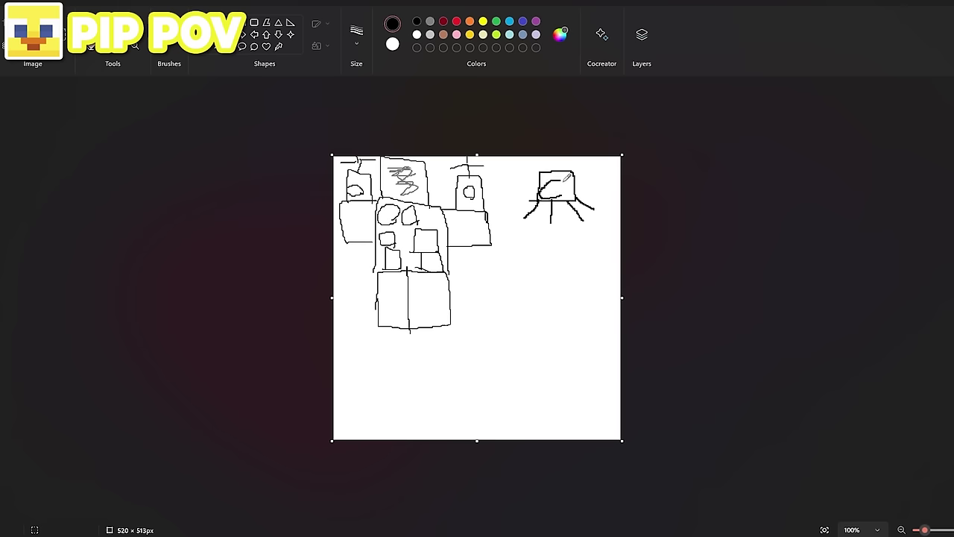
left_click_drag(546, 171, 568, 166)
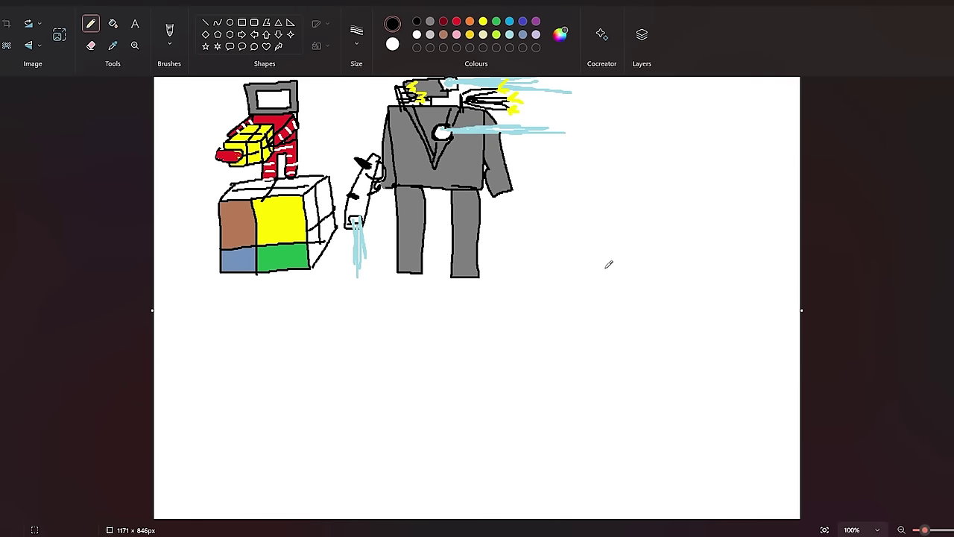
- Sketch two curved legs and a boxy torso in black to the right of the grey titan
mouse_move(604, 276)
left_mouse_down()
mouse_move(614, 224)
mouse_move(625, 239)
mouse_move(608, 279)
left_mouse_up()
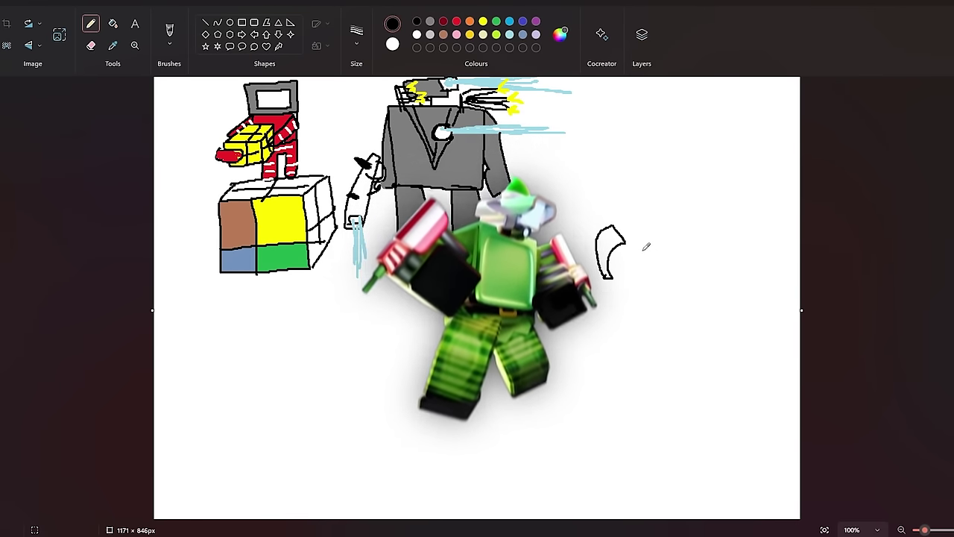
mouse_move(628, 238)
left_mouse_down()
mouse_move(626, 215)
mouse_move(596, 231)
left_mouse_up()
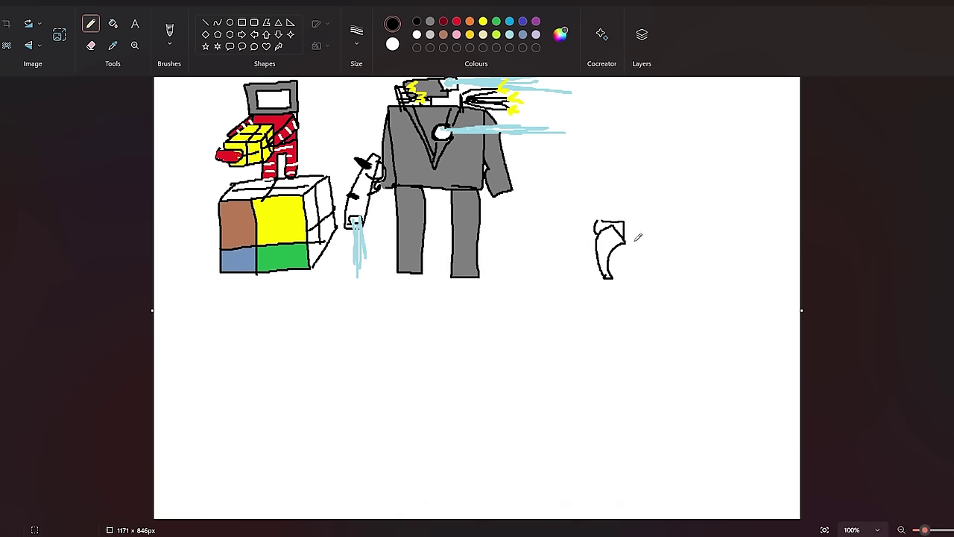
mouse_move(649, 281)
left_mouse_down()
mouse_move(633, 236)
mouse_move(644, 217)
mouse_move(670, 231)
mouse_move(676, 258)
mouse_move(653, 281)
left_mouse_up()
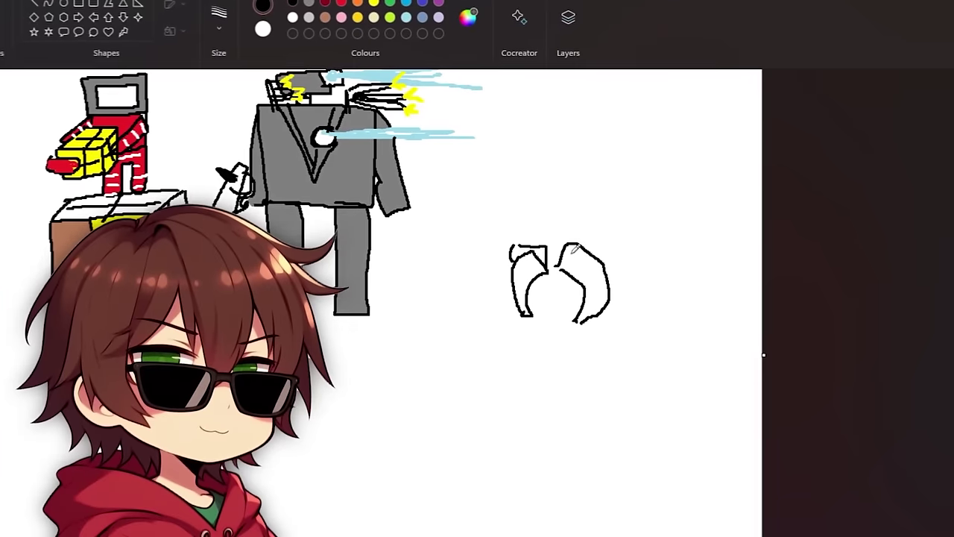
left_click_drag(660, 221, 611, 211)
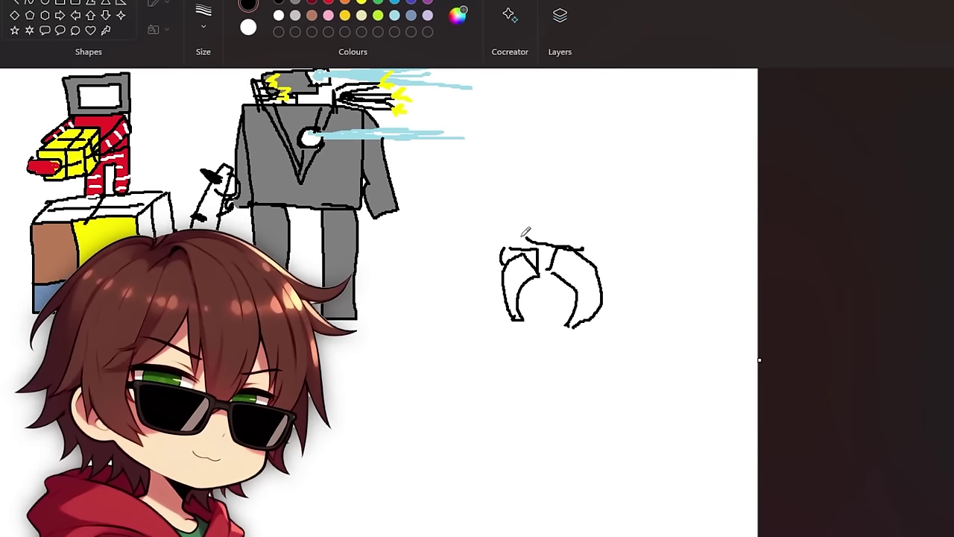
left_click_drag(519, 236, 536, 144)
mouse_move(582, 249)
left_mouse_down()
mouse_move(590, 159)
mouse_move(535, 146)
left_mouse_up()
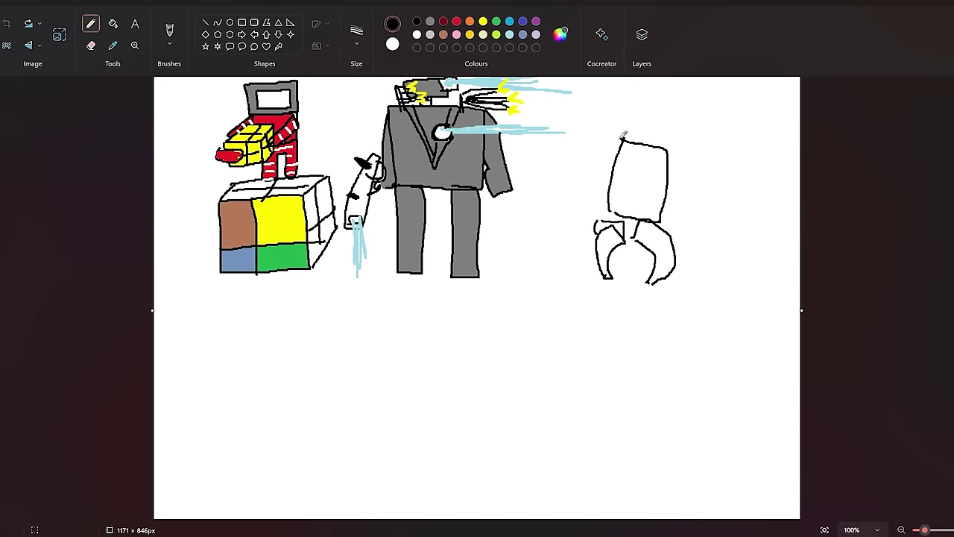
- Draw bent arms with square hands on both sides of the torso and complete the belt at the waist
mouse_move(624, 136)
left_mouse_down()
mouse_move(589, 156)
mouse_move(591, 170)
left_mouse_up()
mouse_move(614, 171)
left_mouse_down()
mouse_move(587, 180)
mouse_move(598, 206)
mouse_move(623, 198)
mouse_move(610, 171)
mouse_move(597, 172)
mouse_move(599, 207)
mouse_move(586, 201)
mouse_move(586, 162)
left_mouse_up()
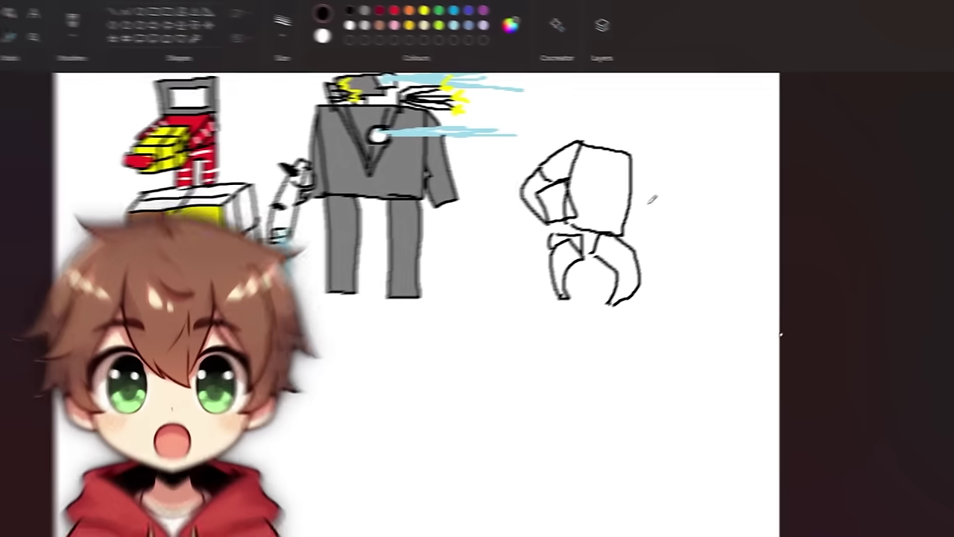
left_click_drag(676, 183, 699, 198)
mouse_move(595, 219)
left_mouse_down()
mouse_move(619, 245)
mouse_move(629, 214)
mouse_move(619, 248)
mouse_move(632, 225)
mouse_move(630, 182)
mouse_move(591, 156)
left_mouse_up()
left_click_drag(602, 202, 594, 174)
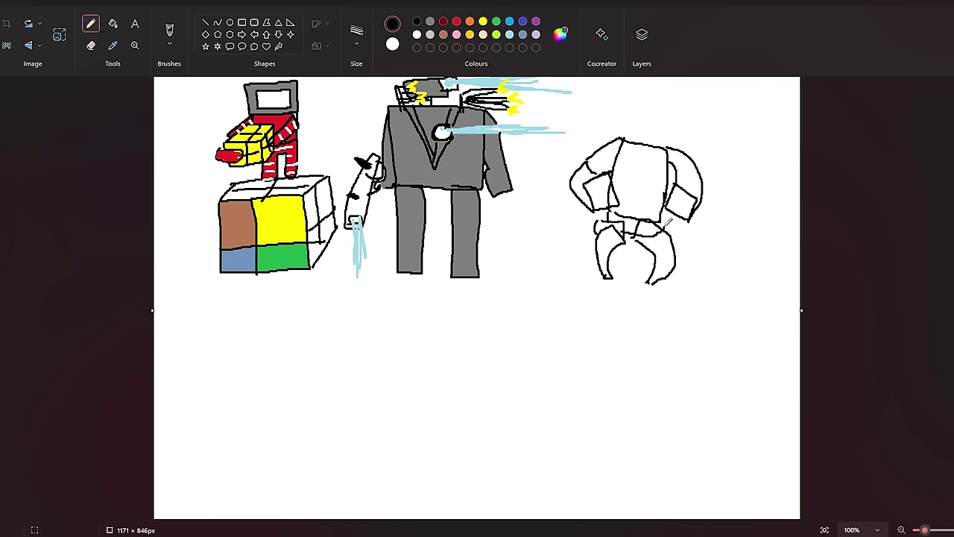
left_click_drag(666, 221, 642, 233)
- Add a camera head with a striped pointed hat, plus a striped cylinder beside each arm of the figure
mouse_move(669, 137)
left_mouse_down()
mouse_move(636, 95)
mouse_move(630, 116)
mouse_move(656, 136)
mouse_move(635, 126)
left_mouse_up()
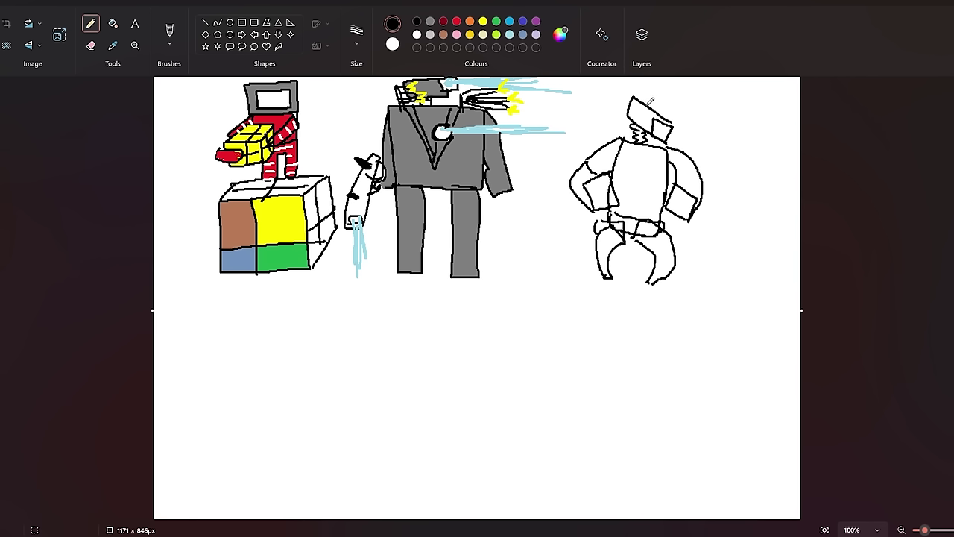
mouse_move(651, 100)
left_mouse_down()
mouse_move(671, 73)
mouse_move(669, 115)
mouse_move(645, 102)
mouse_move(667, 89)
left_mouse_up()
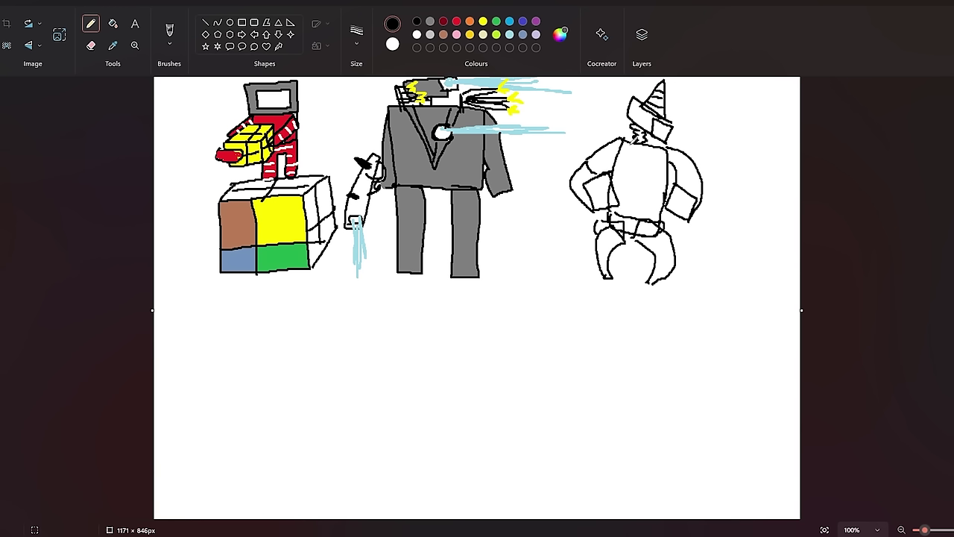
mouse_move(580, 166)
left_mouse_down()
mouse_move(602, 149)
mouse_move(590, 121)
mouse_move(566, 169)
mouse_move(588, 164)
left_mouse_up()
mouse_move(710, 173)
left_mouse_down()
mouse_move(689, 153)
mouse_move(714, 127)
mouse_move(720, 186)
mouse_move(694, 196)
left_mouse_up()
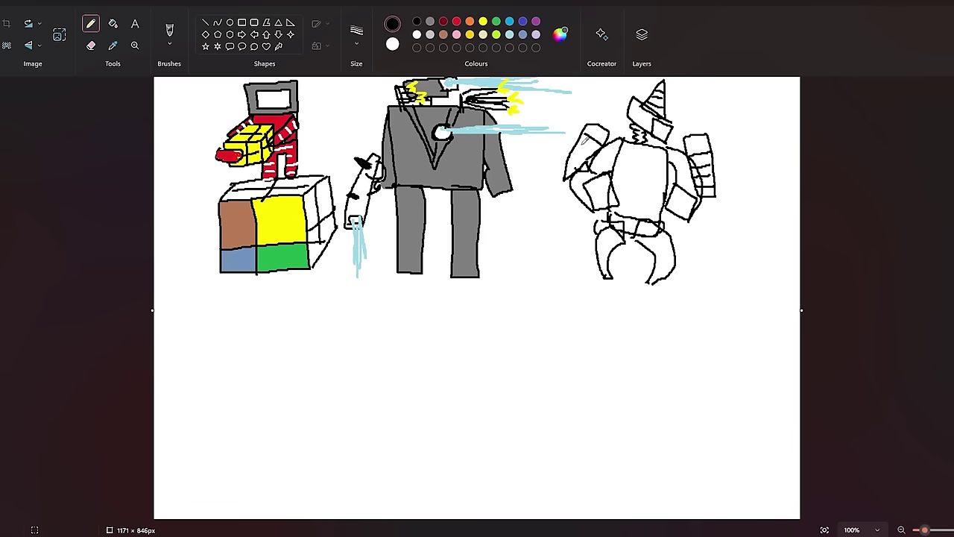
- Fill the elf figure's torso, belt, legs and arms with lime, closing the outline gap in the right leg
left_click(112, 23)
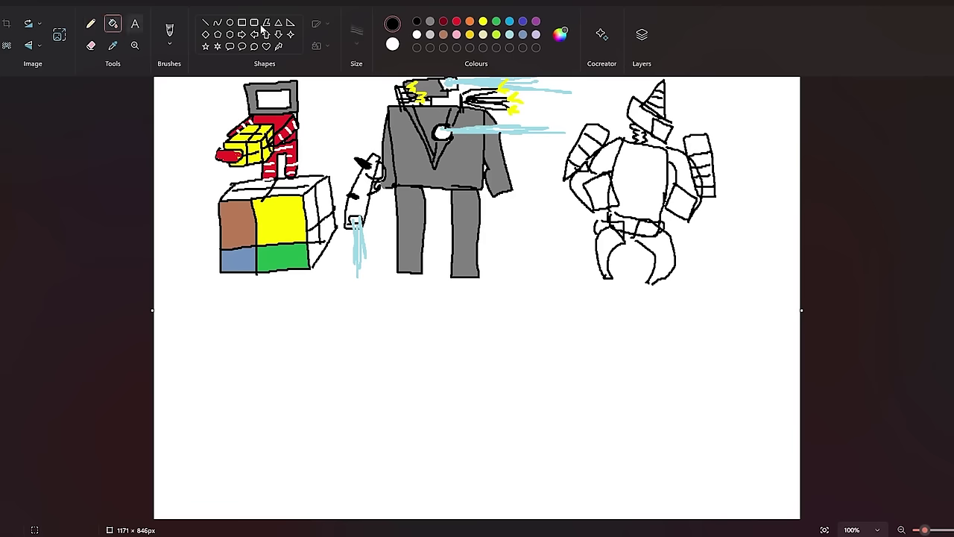
left_click(497, 34)
left_click(660, 174)
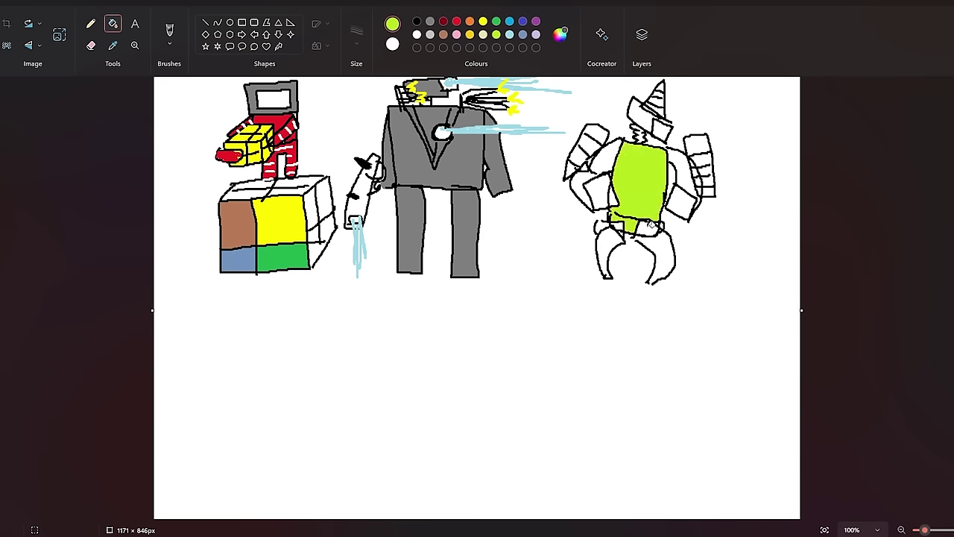
left_click(650, 226)
left_click(612, 239)
left_click(649, 239)
key("ctrl+z")
left_click(90, 23)
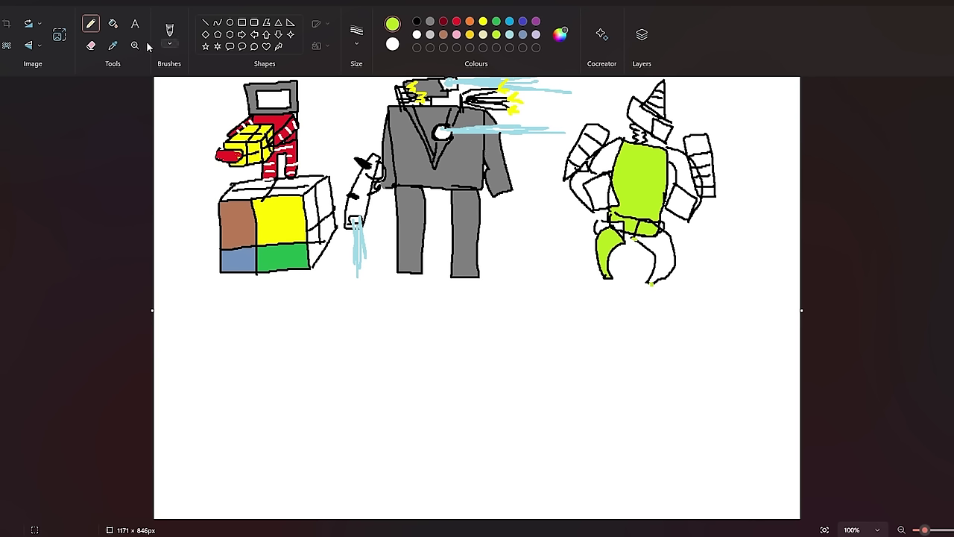
left_click(118, 23)
left_click(658, 237)
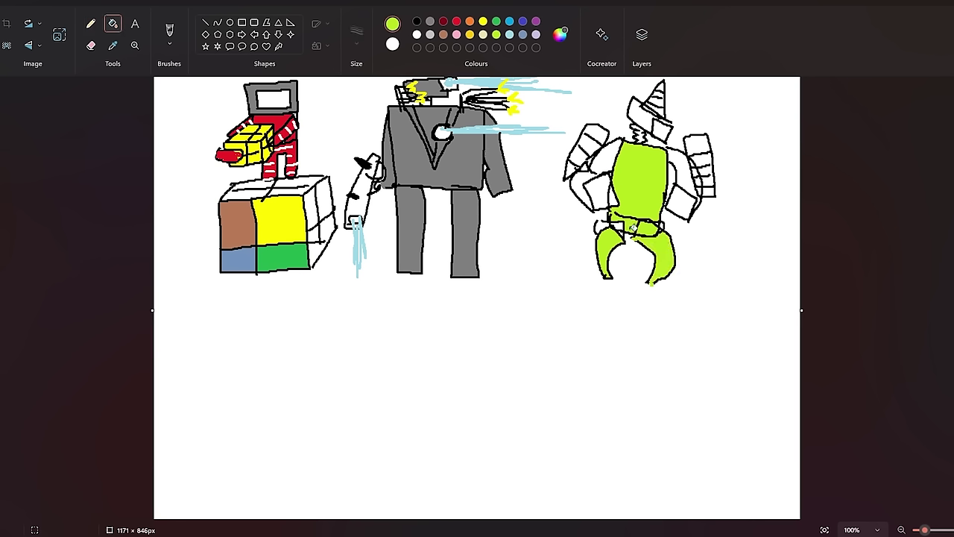
left_click(611, 154)
left_click(681, 161)
- Fill the elf figure's square hands and camera lens with dark grey
left_click(420, 23)
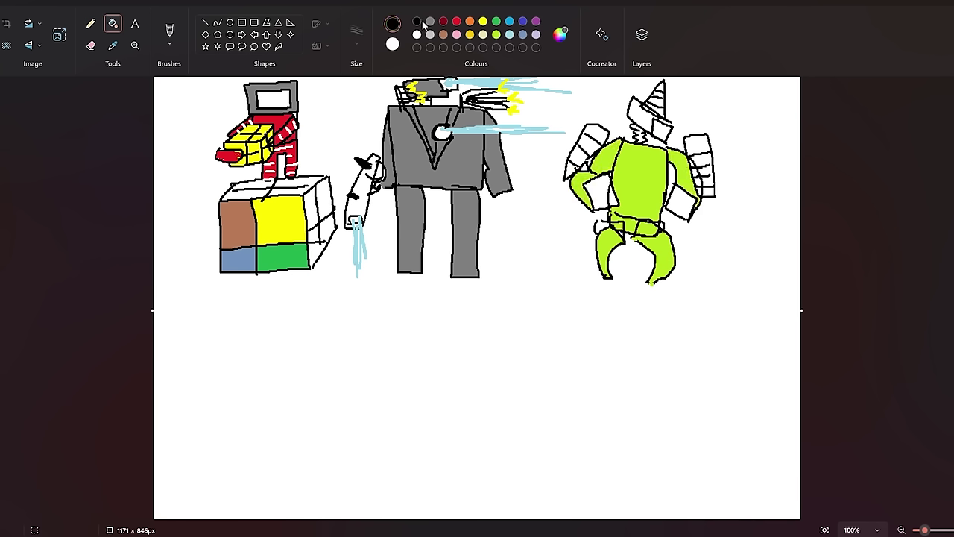
left_click(430, 20)
left_click(605, 186)
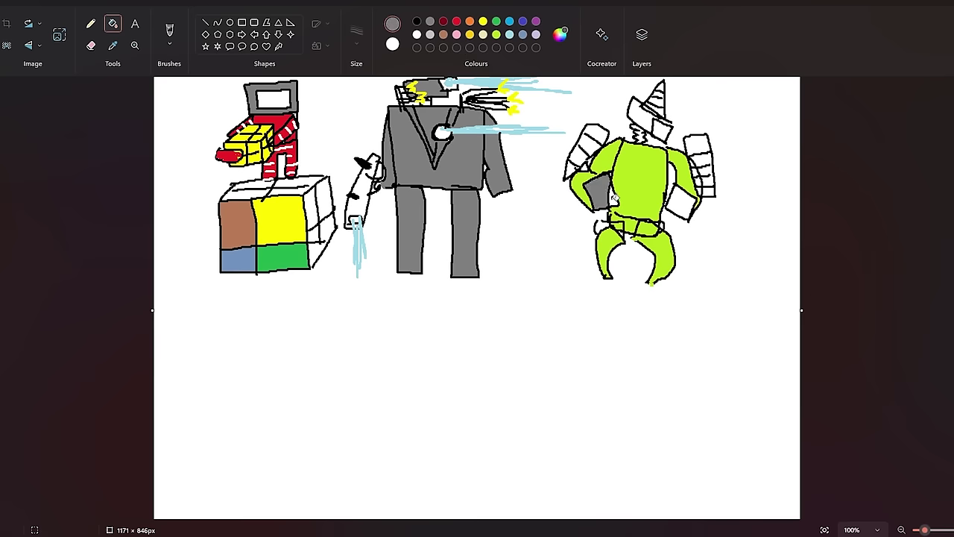
left_click(684, 199)
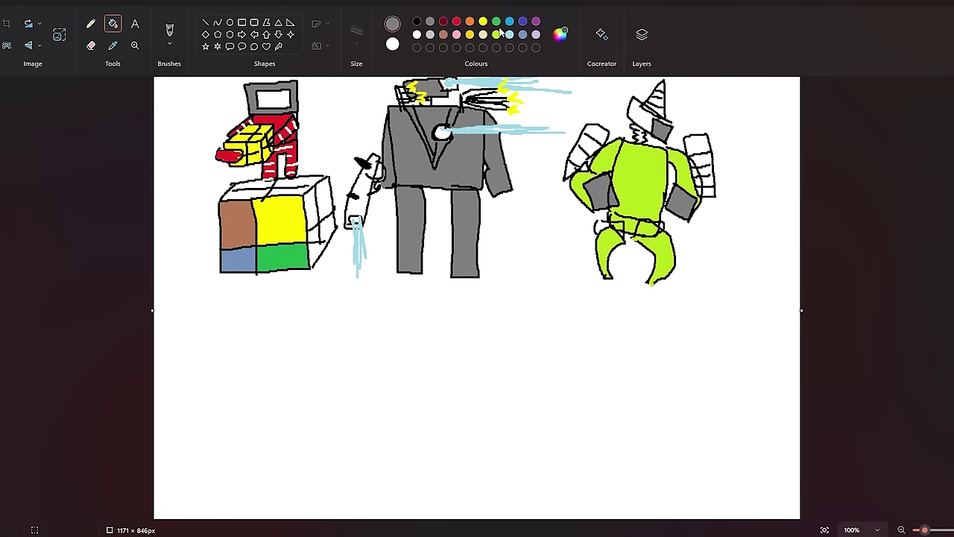
- Fill each band of the elf figure's pointed hat with green
left_click(497, 21)
left_click(664, 110)
left_click(663, 105)
left_click(663, 98)
left_click(663, 93)
left_click(659, 82)
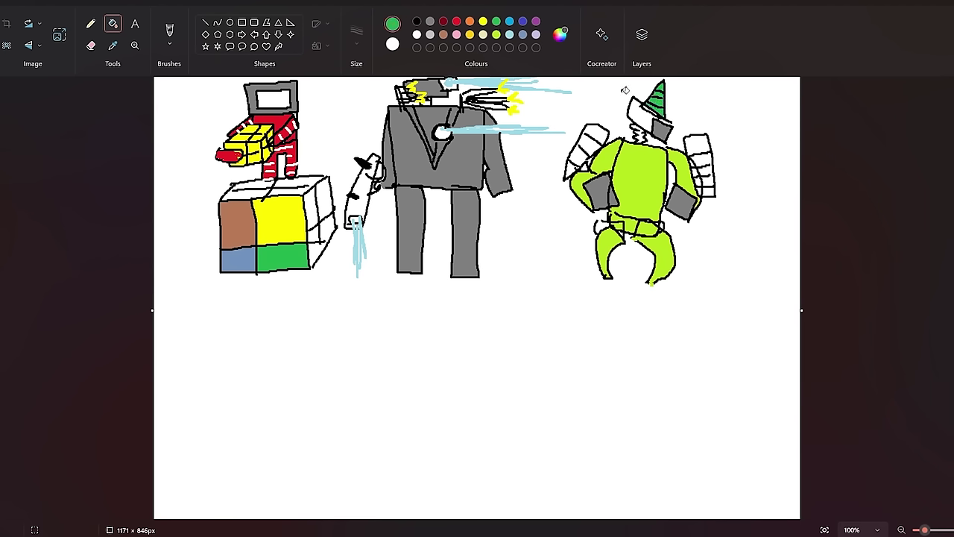
- Fill the sections of the two cylinders beside the elf figure's arms with red
left_click(456, 23)
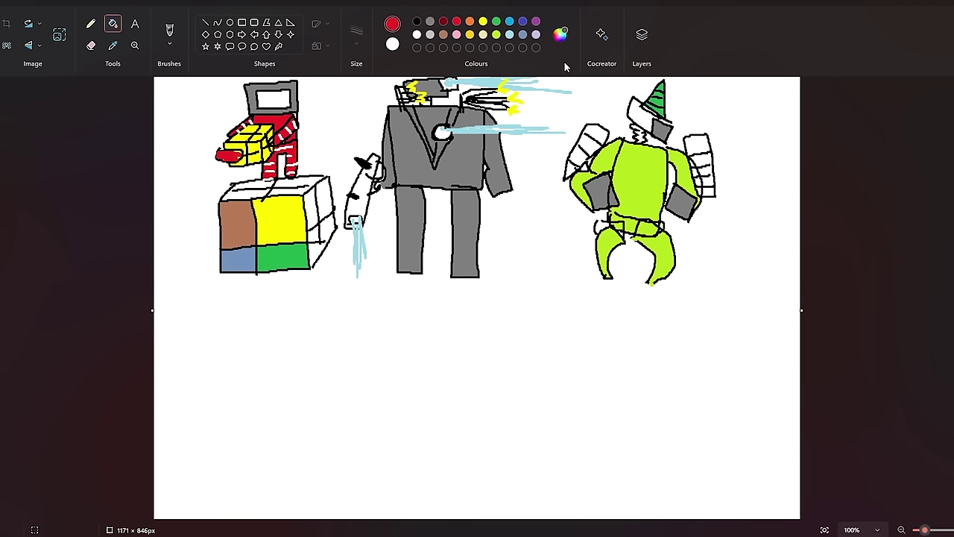
left_click(601, 130)
left_click(697, 142)
left_click(706, 167)
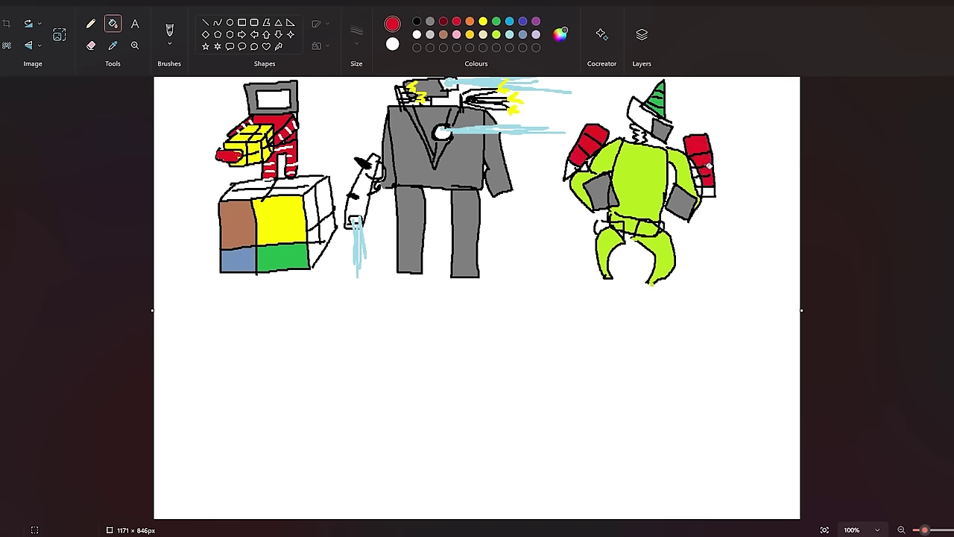
left_click(709, 190)
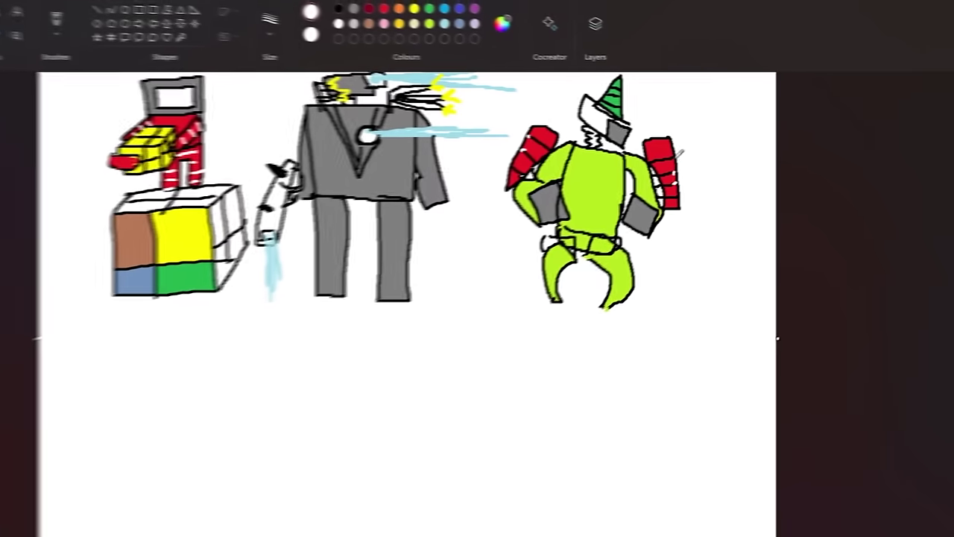
- Recolour alternate sections of the two red cylinders white to make candy-cane stripes
left_click(641, 170)
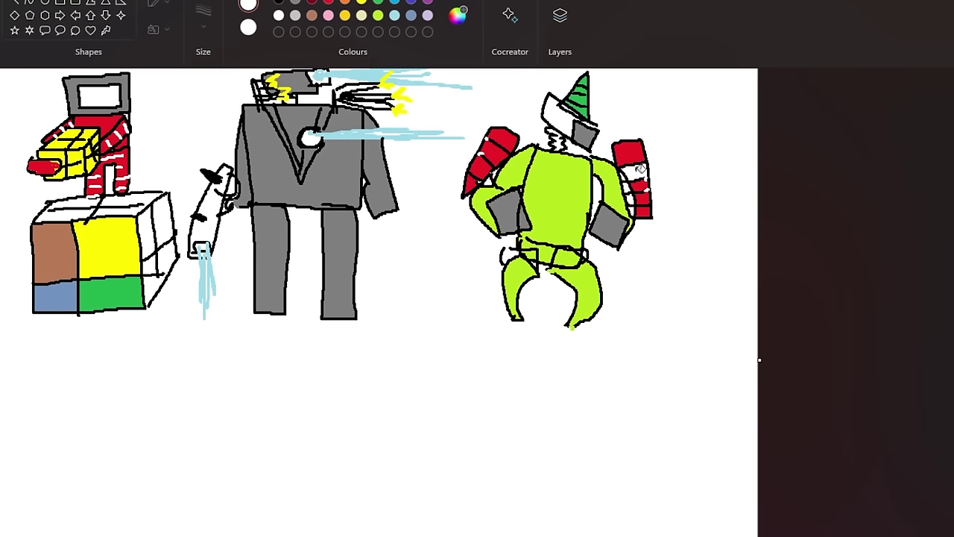
left_click(646, 196)
left_click(483, 166)
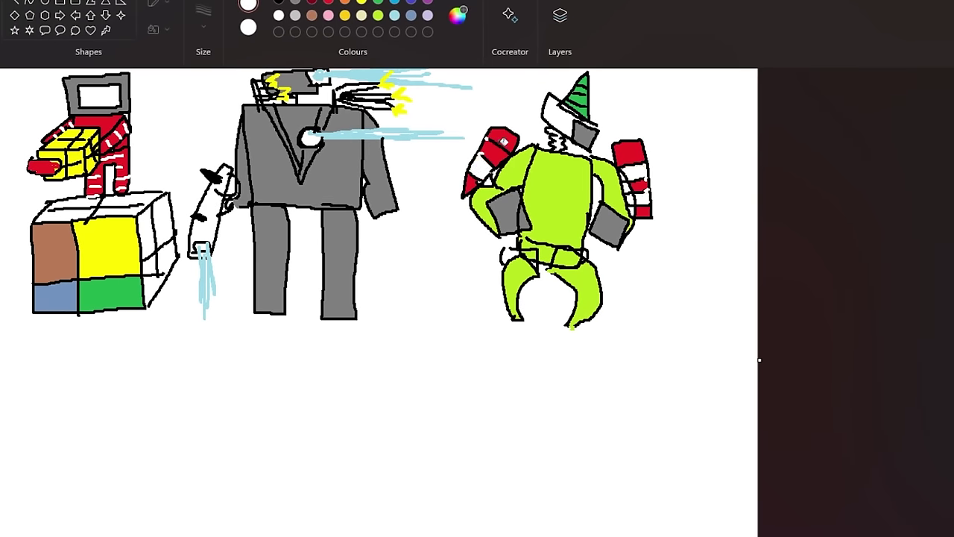
left_click(502, 142)
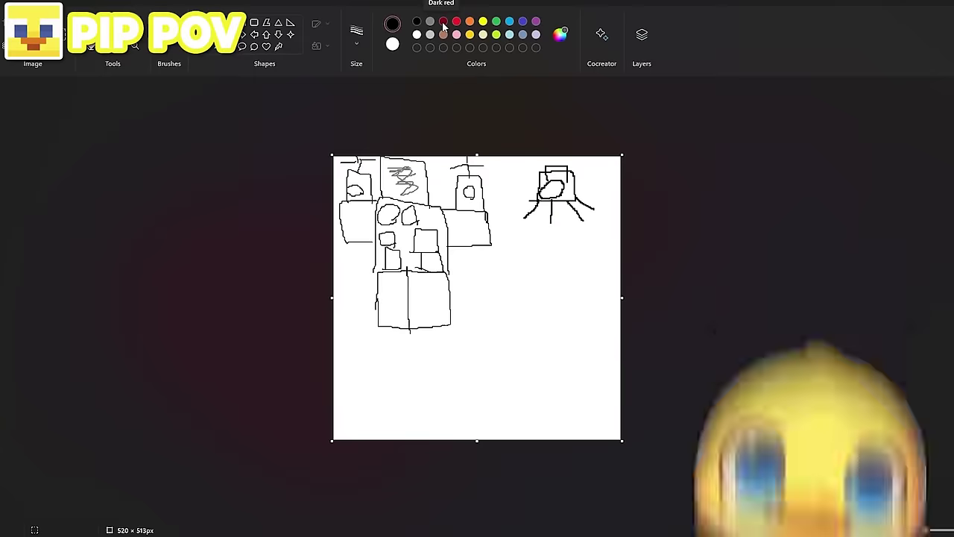
- On the other canvas, sketch a stick-limbed figure with a dark-red Santa hat below the Speaker Spider
left_click(442, 23)
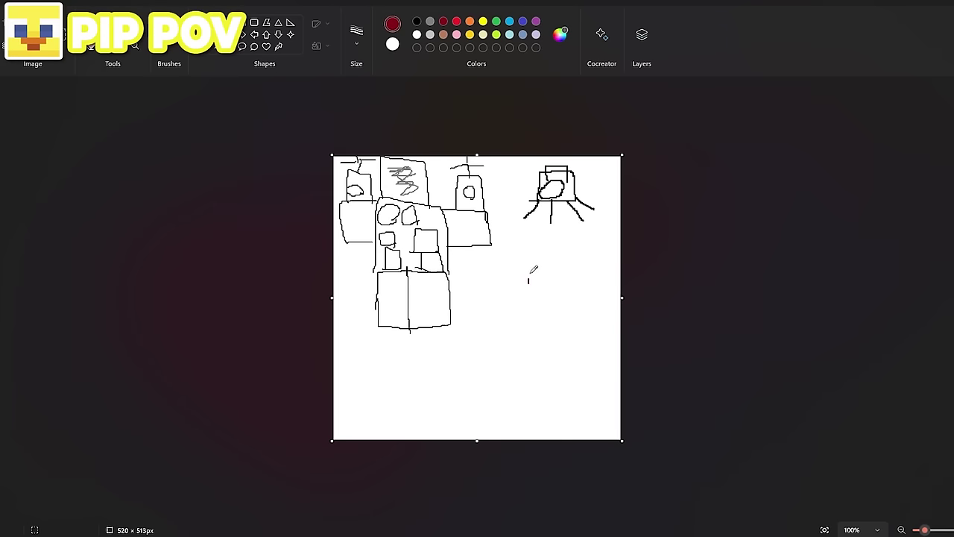
mouse_move(538, 252)
left_mouse_down()
mouse_move(551, 273)
mouse_move(540, 276)
mouse_move(529, 228)
mouse_move(532, 244)
left_mouse_up()
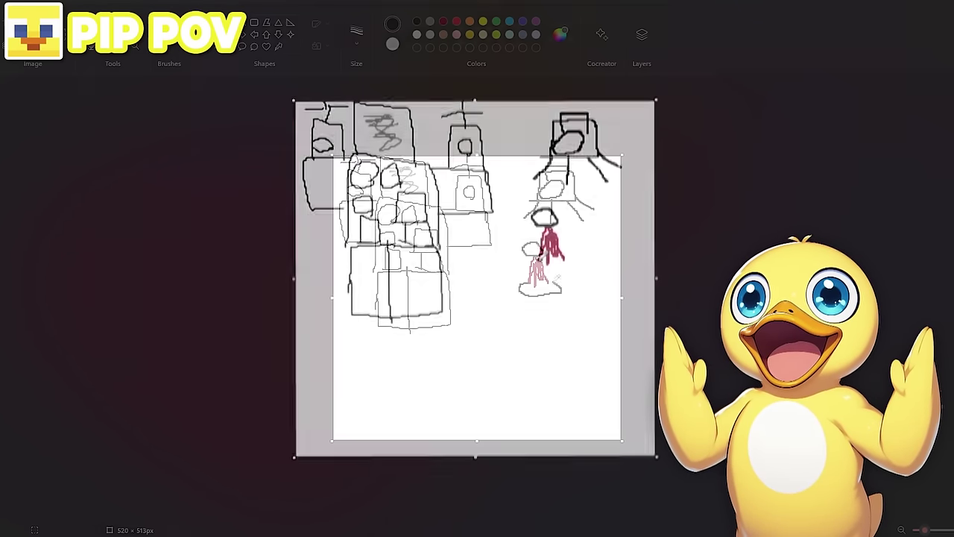
mouse_move(564, 260)
left_mouse_down()
mouse_move(519, 313)
mouse_move(555, 325)
mouse_move(560, 293)
mouse_move(544, 304)
mouse_move(543, 324)
mouse_move(531, 315)
mouse_move(545, 313)
mouse_move(547, 325)
mouse_move(530, 322)
mouse_move(522, 339)
mouse_move(540, 353)
mouse_move(550, 348)
mouse_move(550, 323)
mouse_move(515, 326)
mouse_move(571, 323)
left_mouse_up()
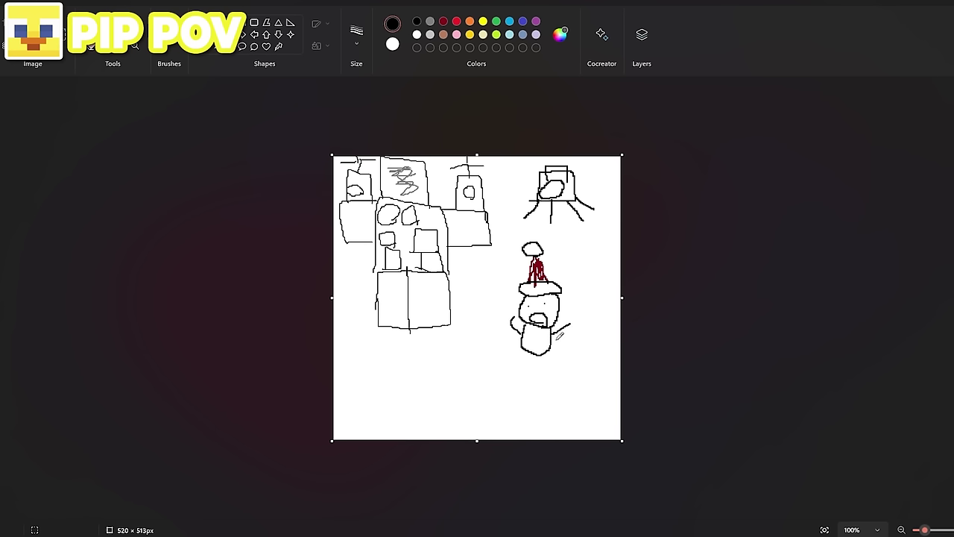
left_click_drag(538, 353, 525, 371)
left_click_drag(538, 355, 554, 365)
- Draw four small boxes around the Santa-hat figure, colouring the upper-left one yellow and the lower-left one green
mouse_move(489, 358)
left_mouse_down()
mouse_move(489, 333)
mouse_move(499, 340)
left_mouse_up()
left_click_drag(585, 342, 585, 356)
left_click_drag(597, 343, 597, 354)
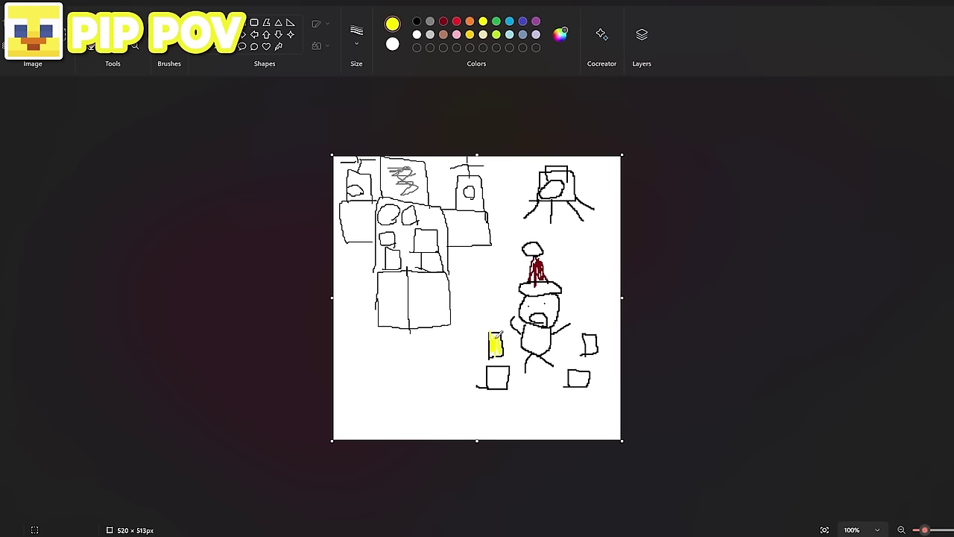
left_click(496, 21)
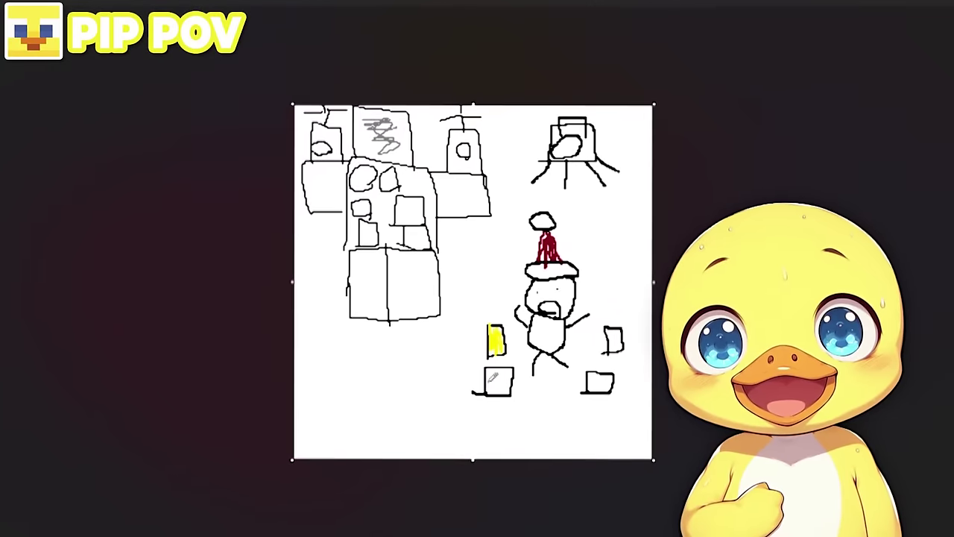
mouse_move(487, 369)
left_mouse_down()
mouse_move(491, 386)
mouse_move(521, 372)
mouse_move(512, 371)
left_mouse_up()
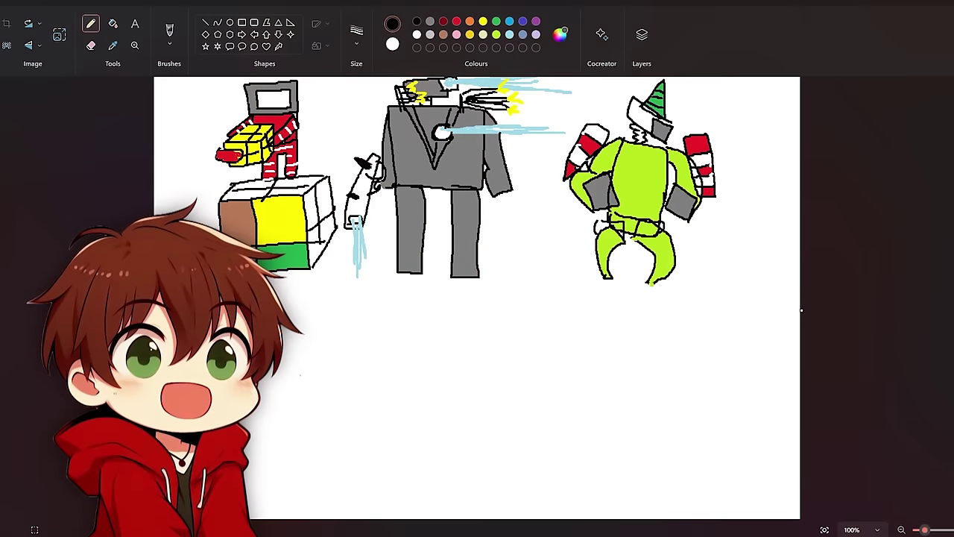
- Below the Santa TV Man, sketch a wide rounded head with a circular centre and a boxy body shaded dark red in the middle
mouse_move(319, 344)
left_mouse_down()
mouse_move(293, 345)
mouse_move(283, 397)
mouse_move(326, 395)
mouse_move(350, 371)
mouse_move(343, 347)
mouse_move(313, 344)
left_mouse_up()
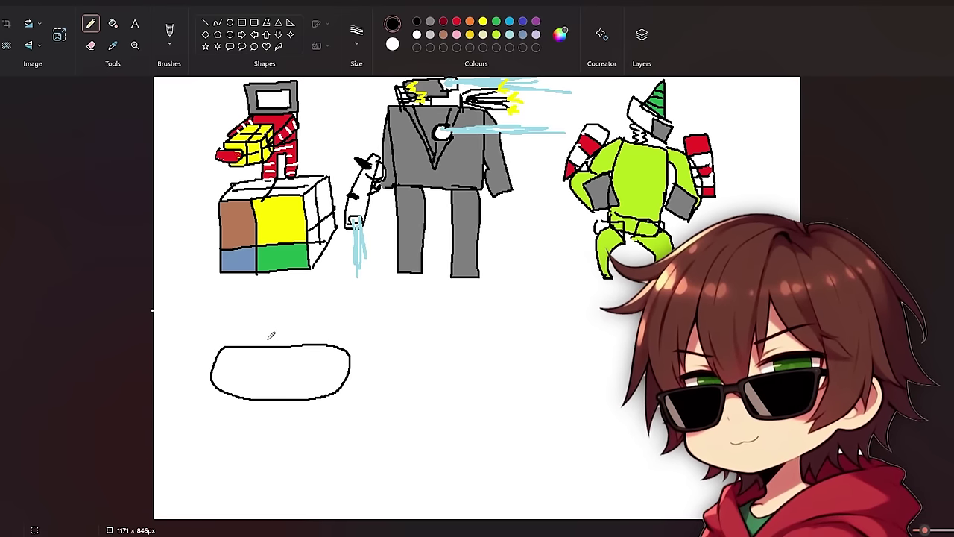
mouse_move(272, 346)
left_mouse_down()
mouse_move(248, 385)
mouse_move(266, 394)
mouse_move(291, 395)
mouse_move(304, 373)
mouse_move(274, 348)
left_mouse_up()
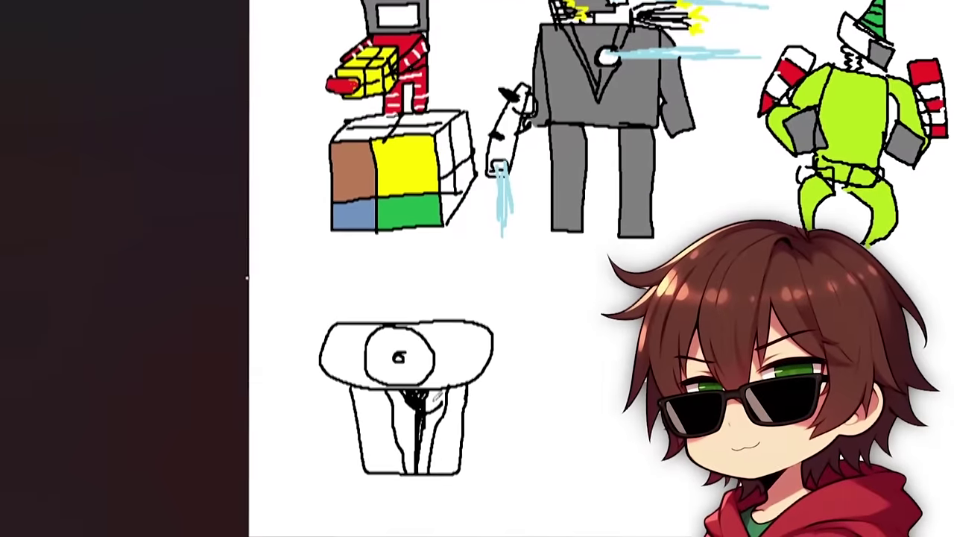
left_click_drag(308, 409, 287, 420)
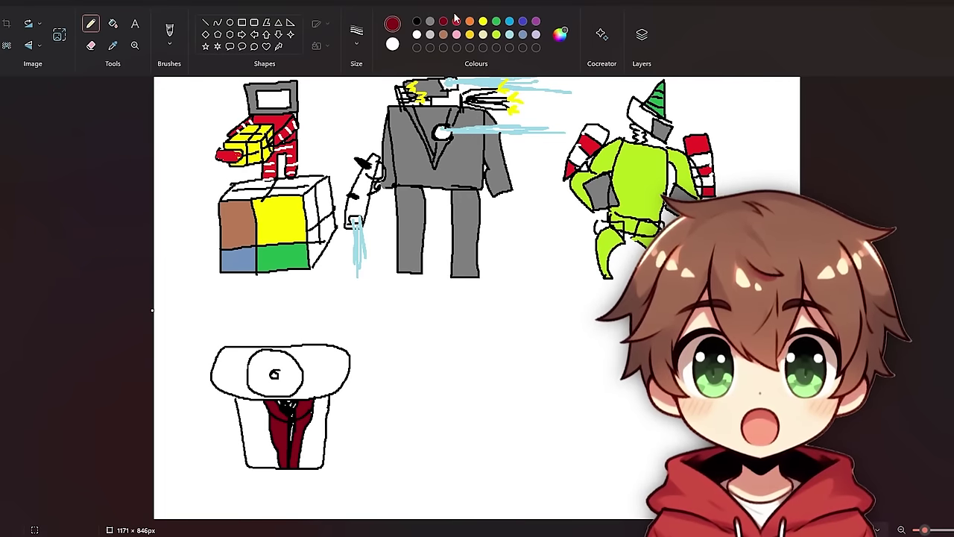
- Outline two raised blocky arms in black, one on each side of the wide-headed figure below the Santa TV Man
left_click(417, 21)
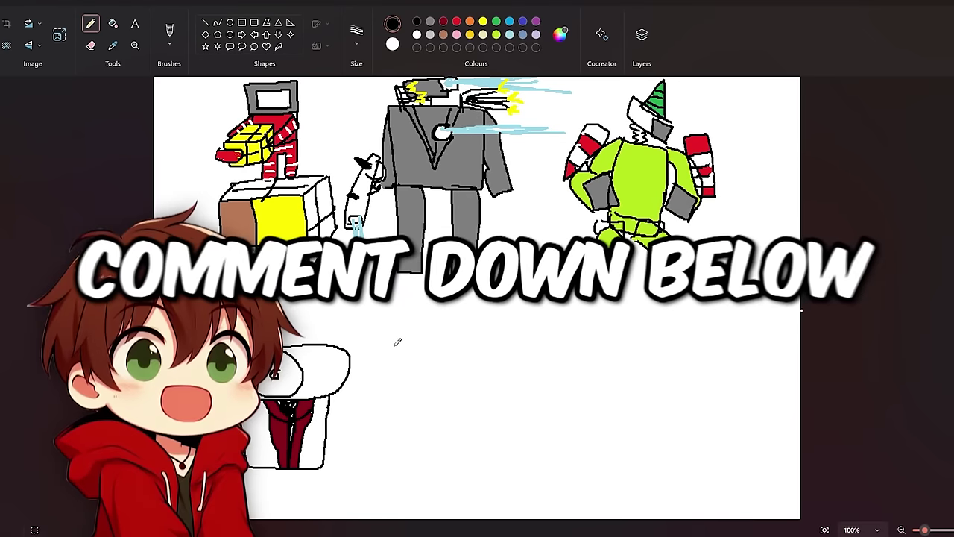
left_click_drag(346, 345, 346, 292)
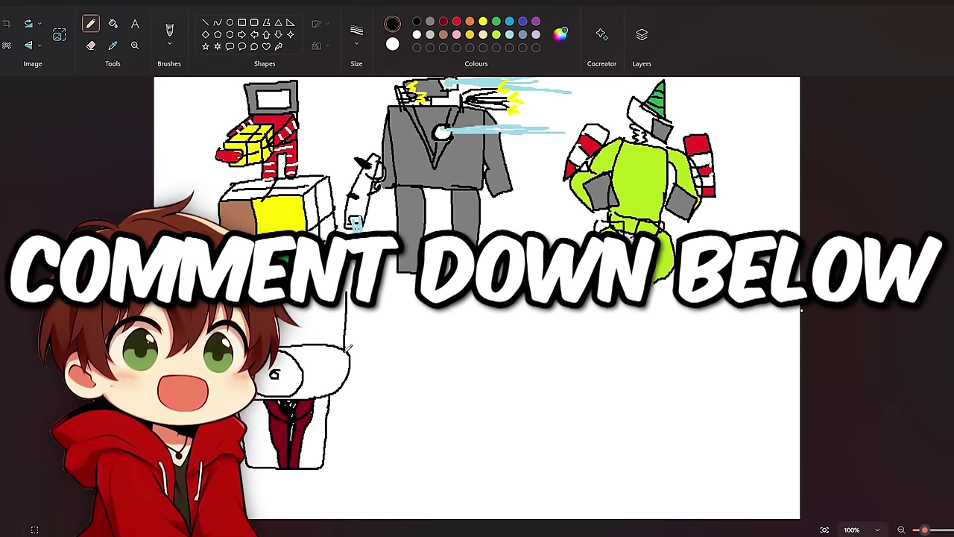
left_click_drag(222, 346, 210, 292)
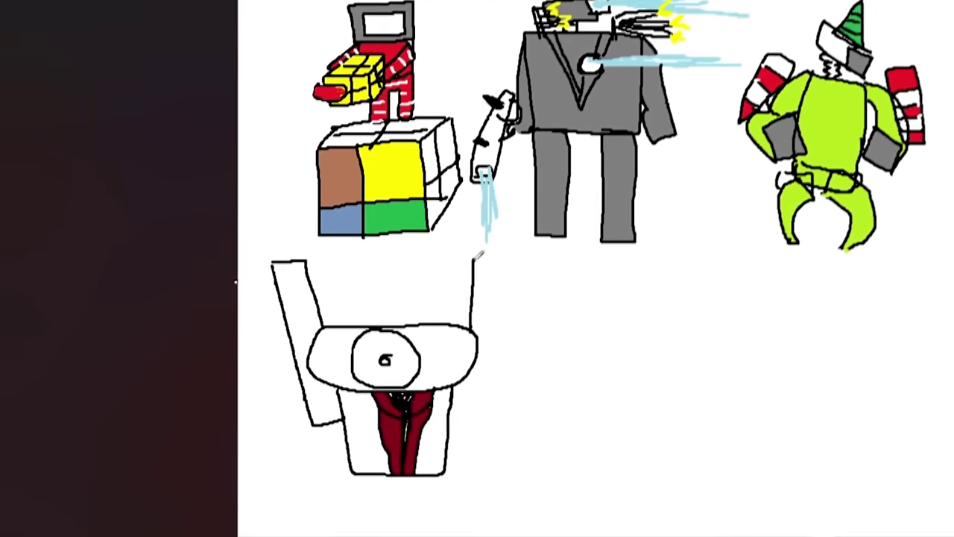
mouse_move(347, 291)
left_mouse_down()
mouse_move(379, 304)
mouse_move(362, 406)
left_mouse_up()
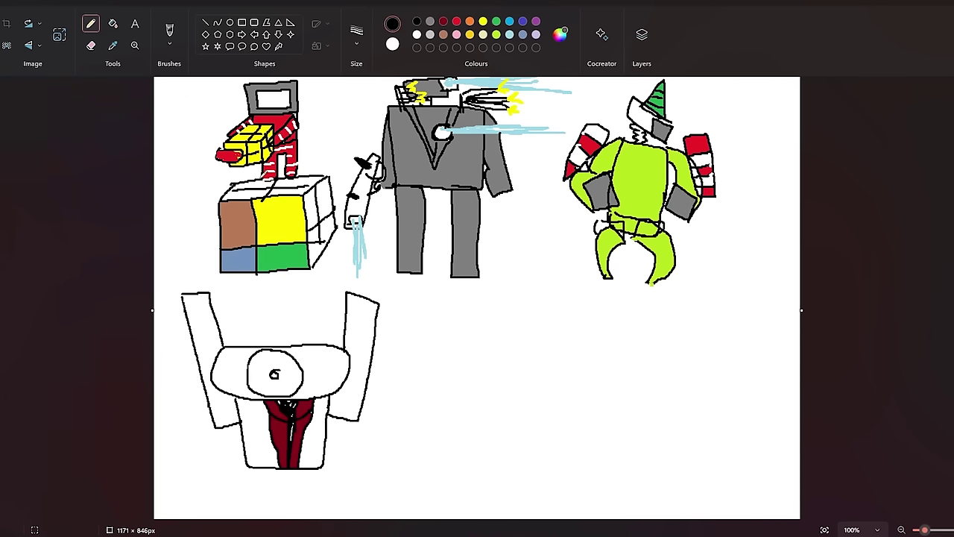
- Fill the figure's raised arms, wide head and boxy body grey, leaving the circular centre white and the middle dark red
left_click(215, 326)
left_click(238, 363)
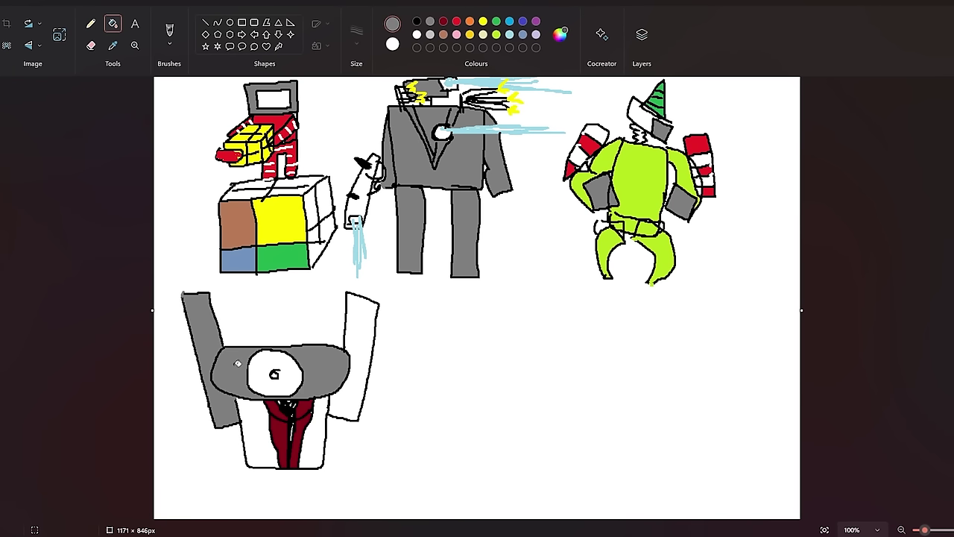
left_click(350, 320)
left_click(254, 428)
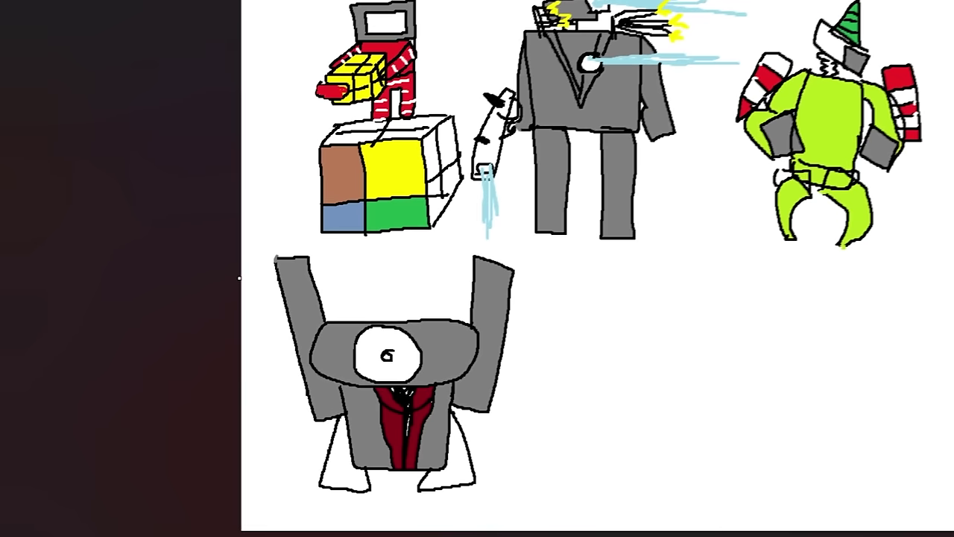
- Add light-grey flared boosters with orange and yellow flames beside the grey body, and sketch a black outline beneath it
left_click(486, 439)
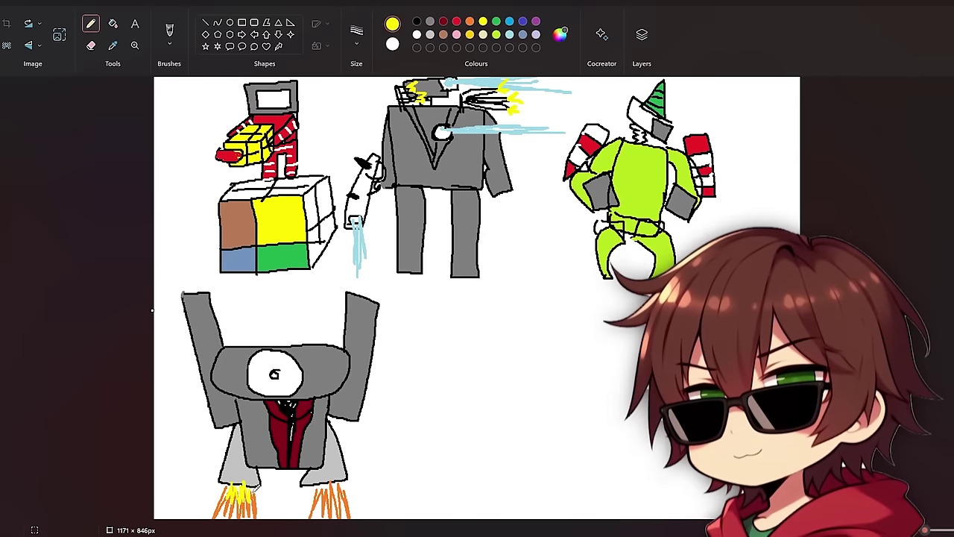
left_click(417, 22)
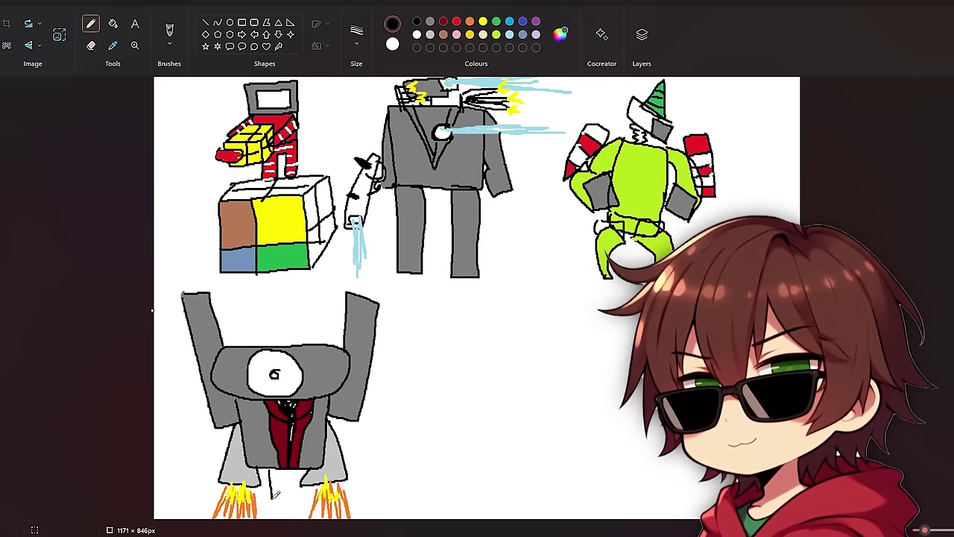
mouse_move(260, 485)
left_mouse_down()
mouse_move(292, 465)
mouse_move(288, 492)
mouse_move(299, 492)
mouse_move(293, 471)
left_mouse_up()
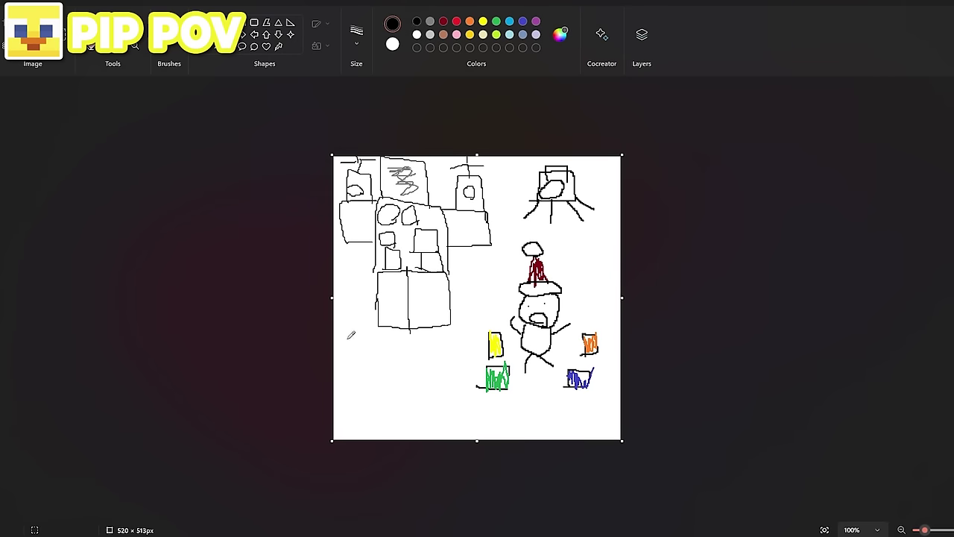
- On the other canvas, sketch a small boxy body with a short block on each side below the large blocky figure
mouse_move(348, 344)
left_mouse_down()
mouse_move(349, 362)
mouse_move(351, 335)
mouse_move(304, 342)
mouse_move(358, 340)
mouse_move(346, 344)
left_mouse_up()
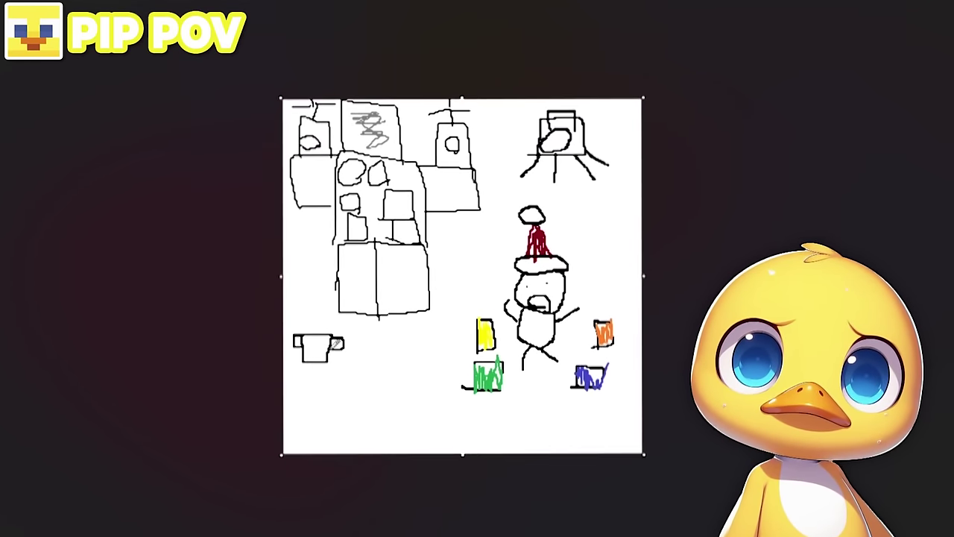